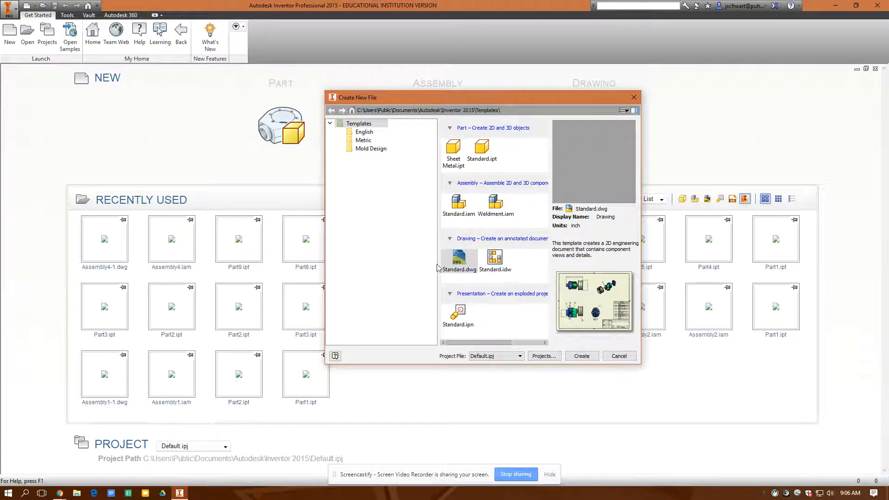
Create a new part from the Standard.ipt template and start a 2D sketch on the XY plane.
click(482, 155)
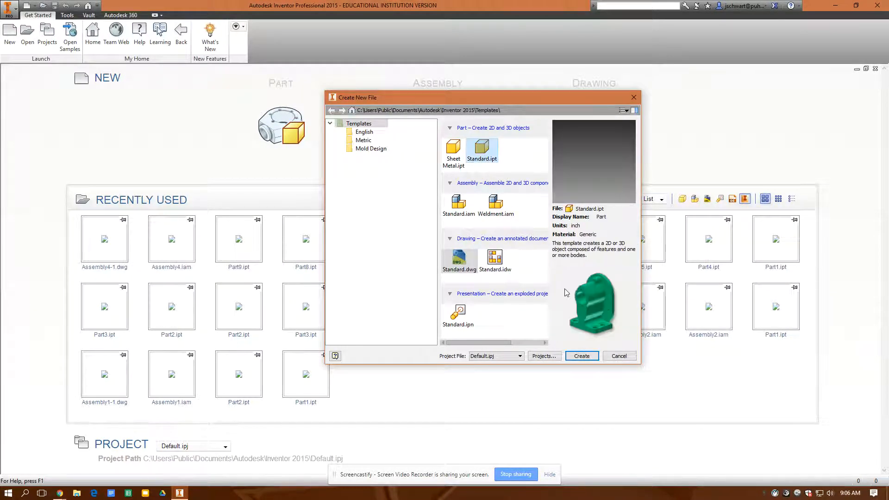
click(581, 356)
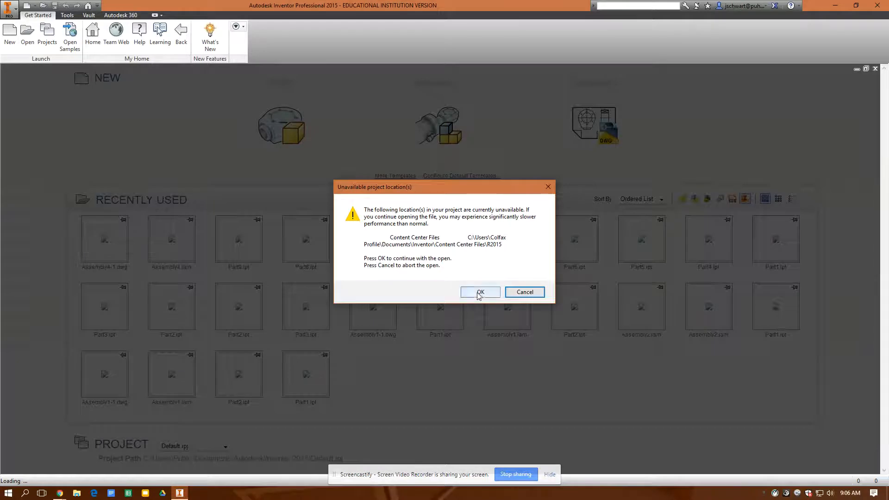
click(481, 291)
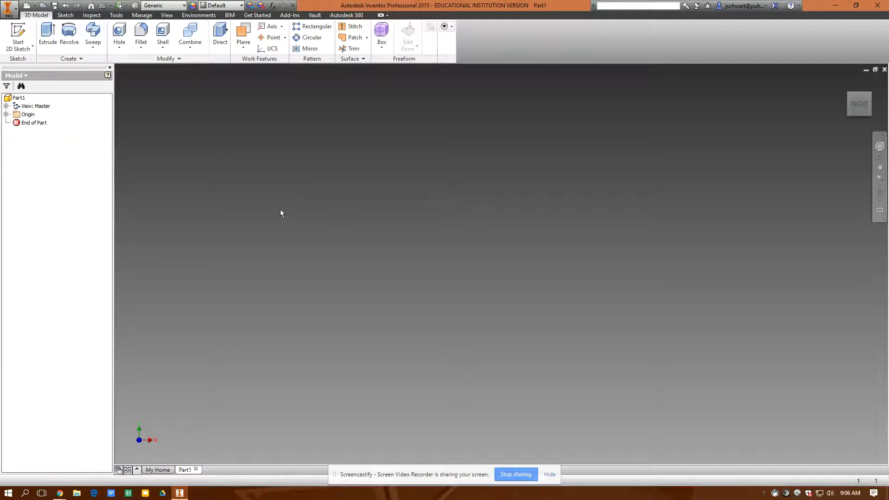
click(23, 36)
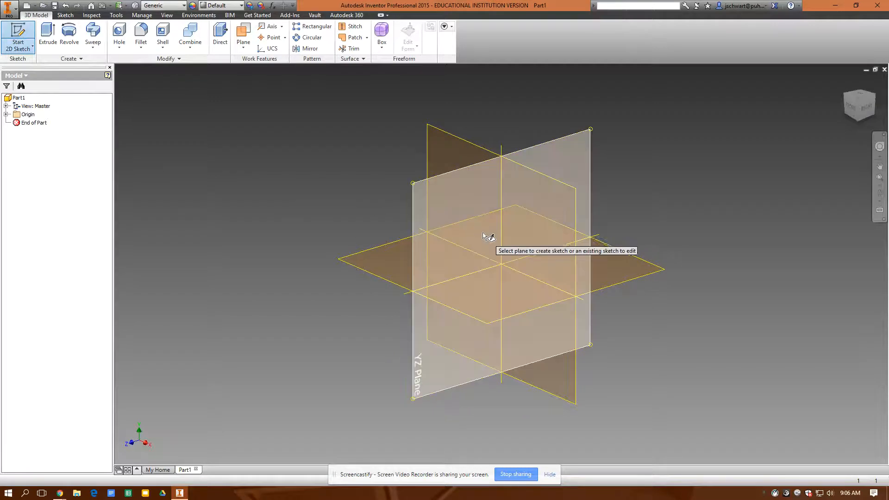
click(518, 220)
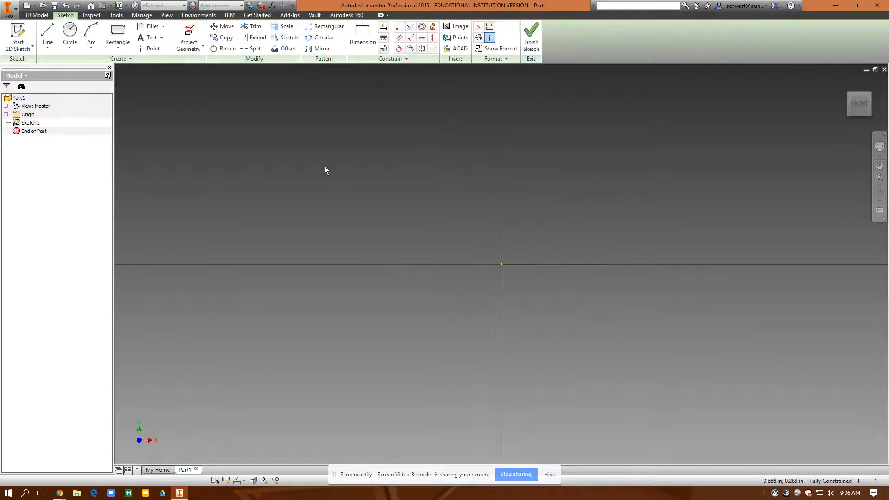
Sketch a rectangle 0.75 in wide and 2.75 in high with its lower-left corner on the origin.
click(118, 34)
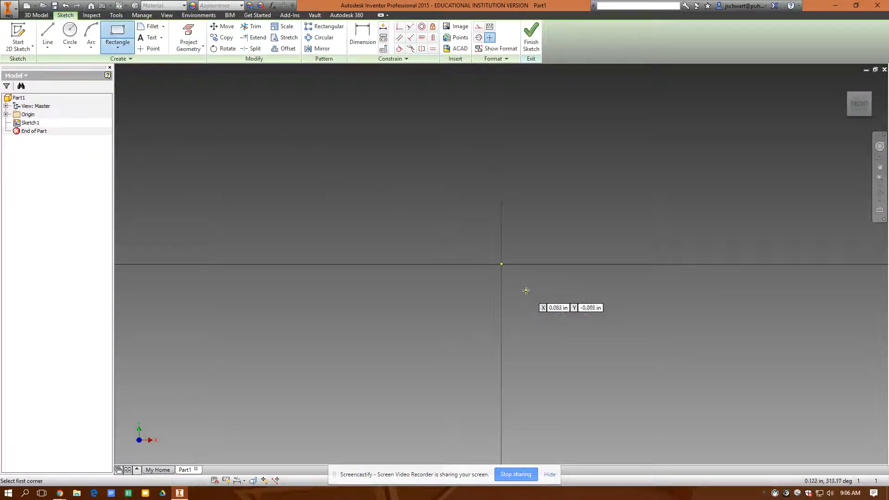
click(501, 264)
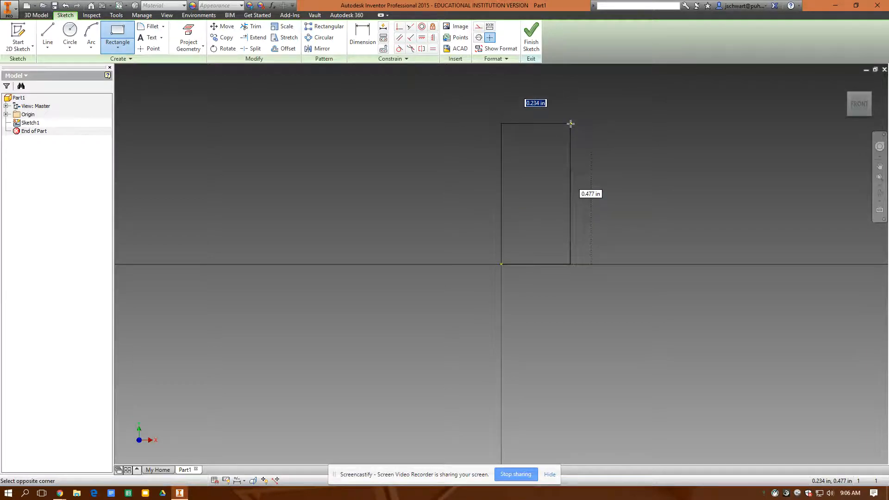
text(.75)
key(Tab)
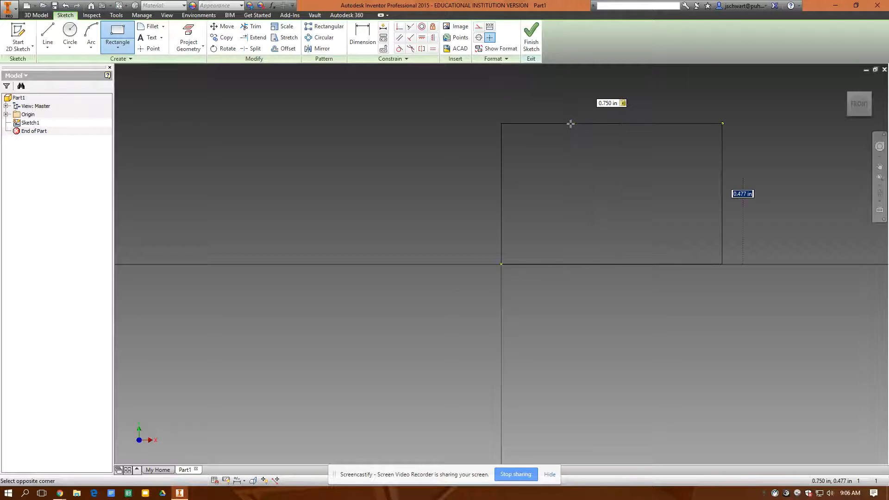
text(2.75)
key(Return)
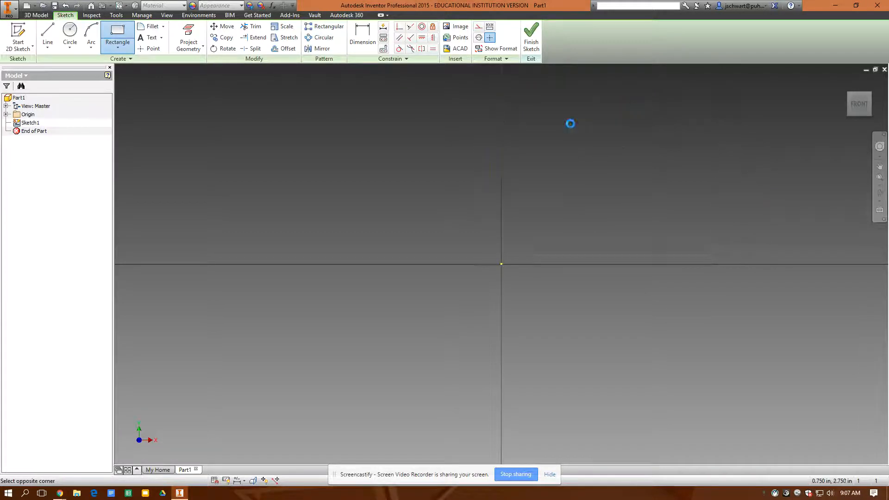
Draw a line about 1.08 in long at 12 degrees from the rectangle's lower-left corner, crossing its right edge.
scroll(758, 203, up, 3)
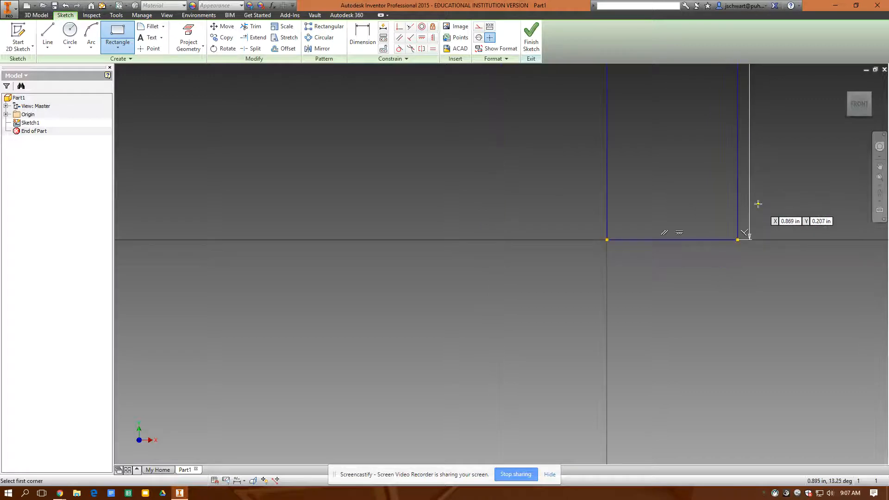
click(860, 104)
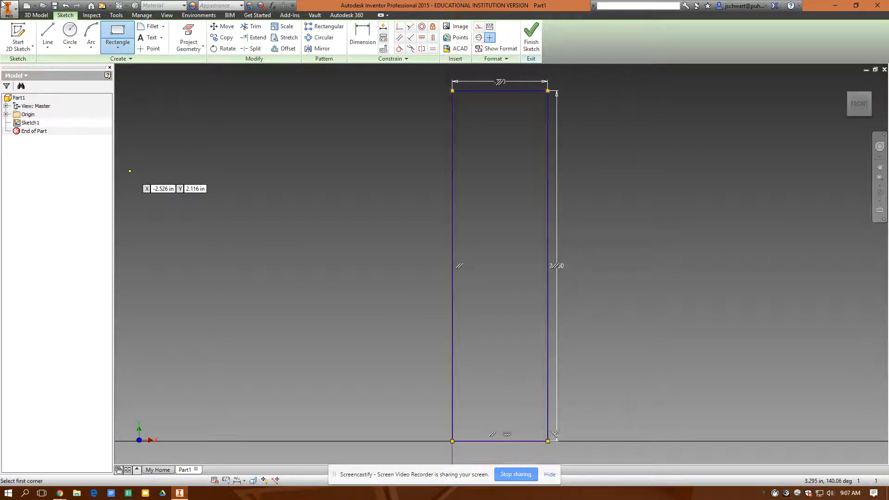
click(47, 36)
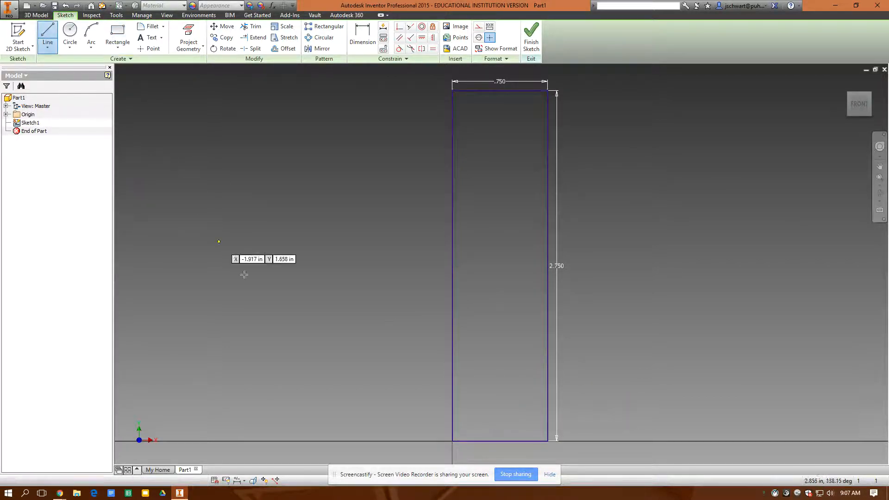
click(451, 441)
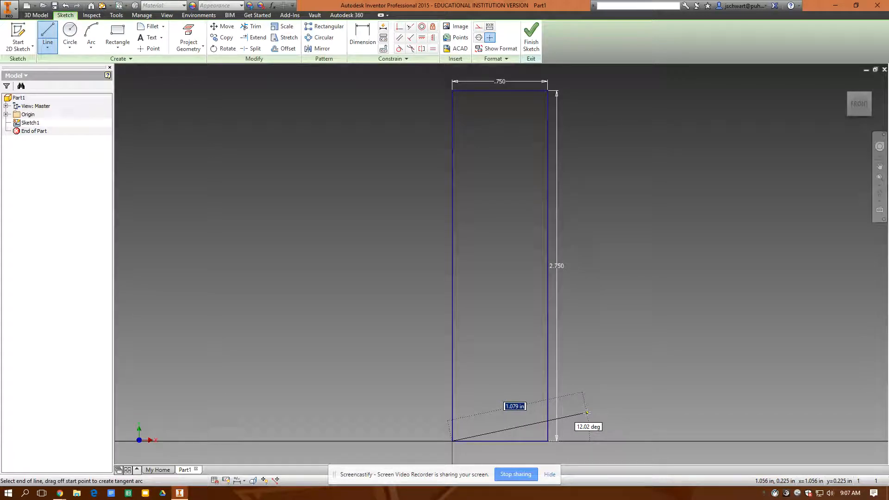
key(Tab)
text(12)
key(Return)
right_click(624, 385)
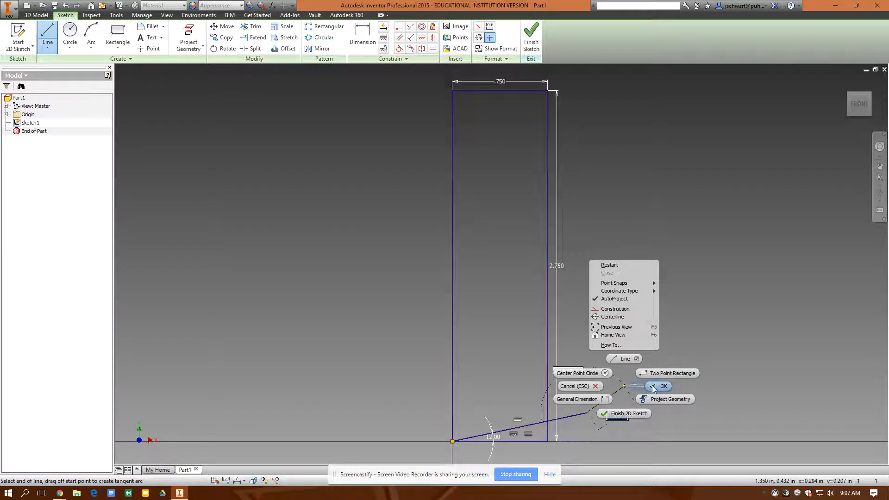
click(654, 387)
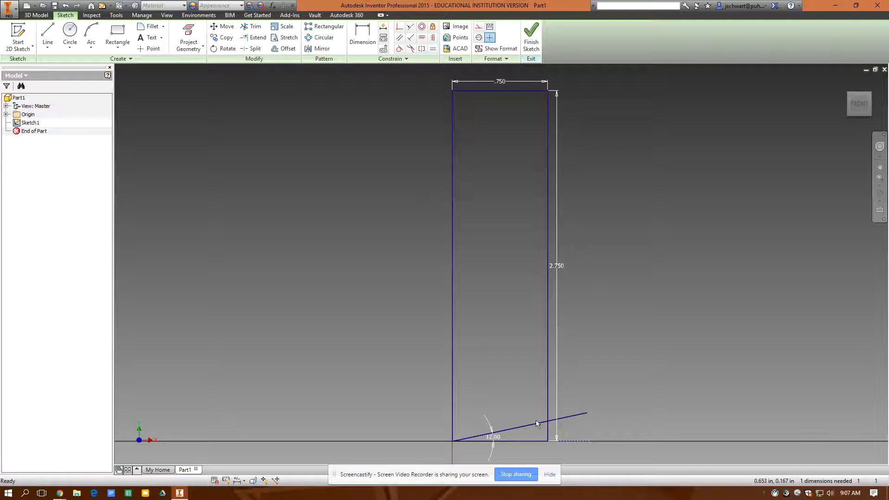
Trim the angled line's overhang beyond the rectangle's right edge and delete the rectangle's 2.75 in height dimension.
click(252, 26)
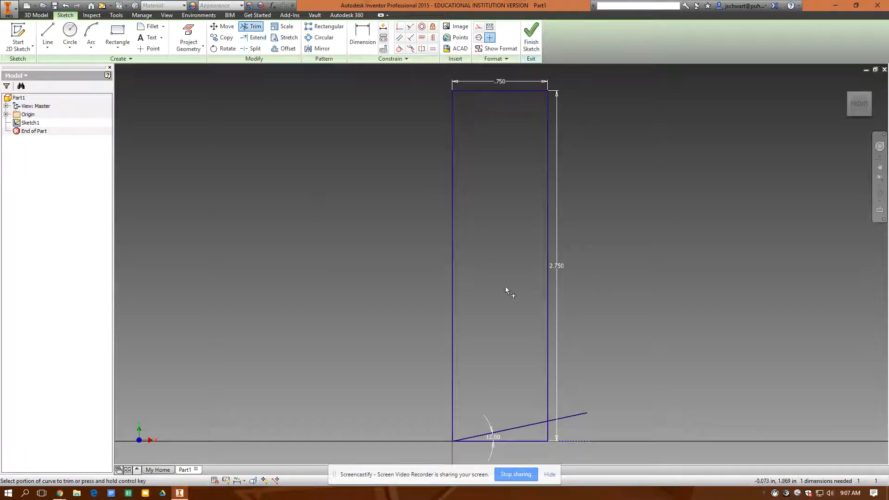
click(563, 416)
right_click(379, 185)
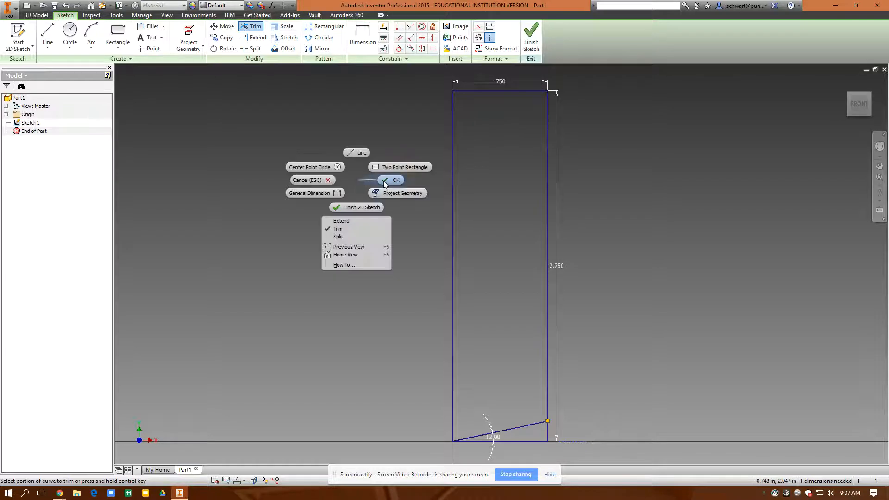
click(398, 182)
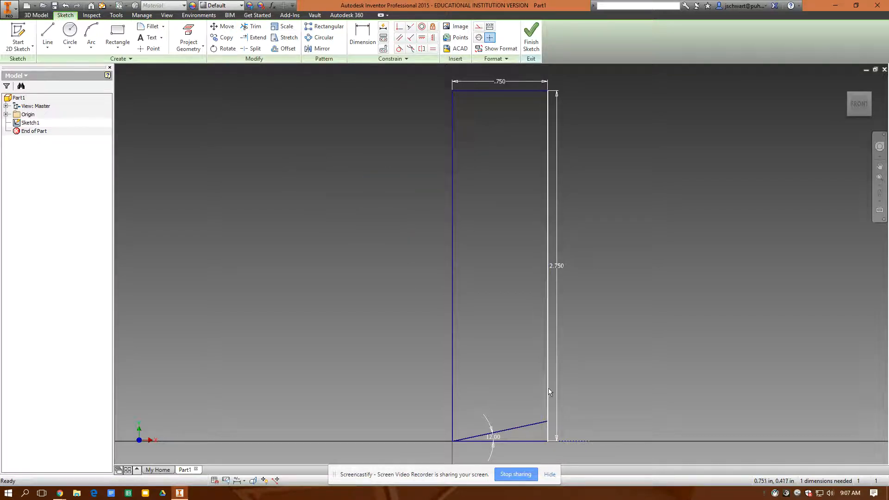
click(557, 266)
key(Delete)
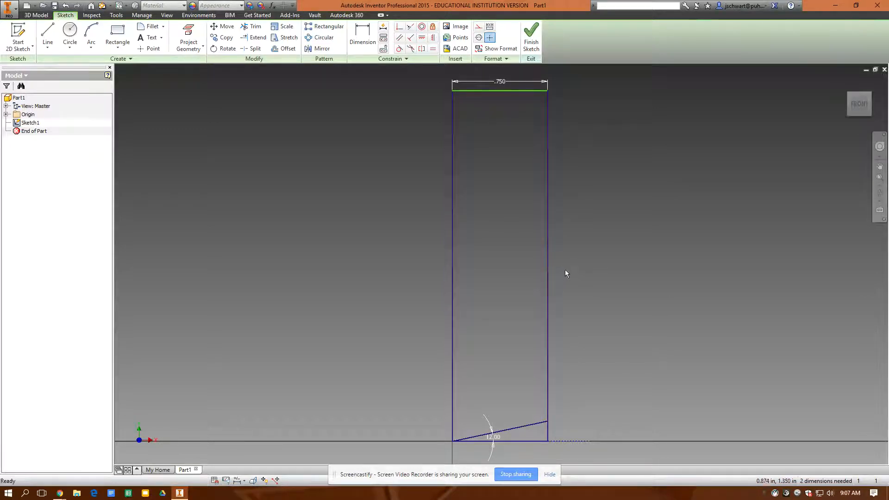
click(252, 26)
click(547, 316)
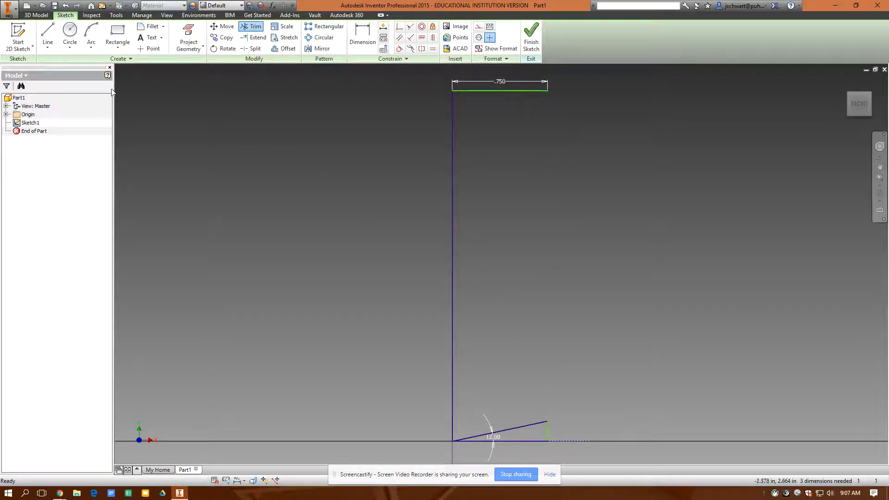
click(67, 28)
click(65, 6)
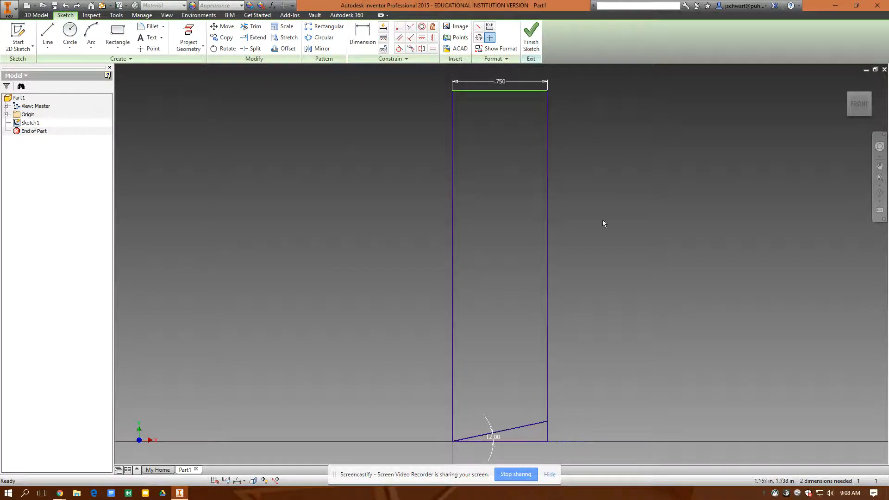
Trim the short piece of the right edge below the angled line and delete the rectangle's horizontal bottom edge.
click(253, 27)
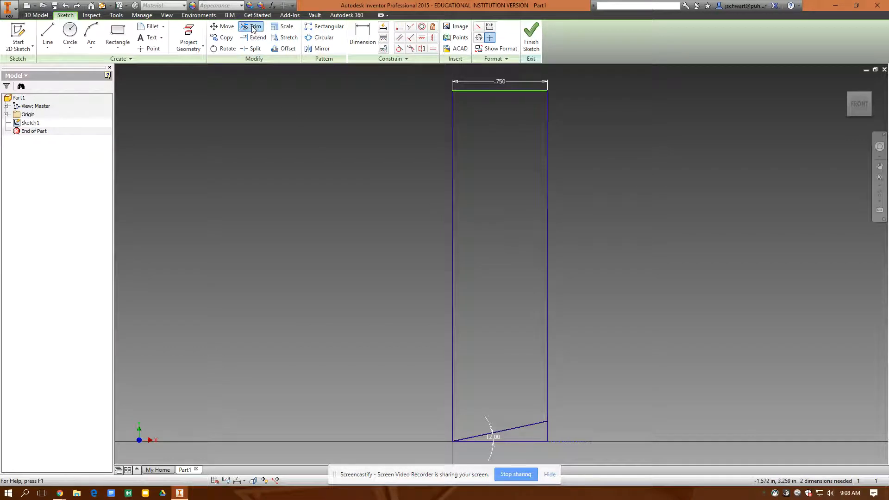
click(547, 434)
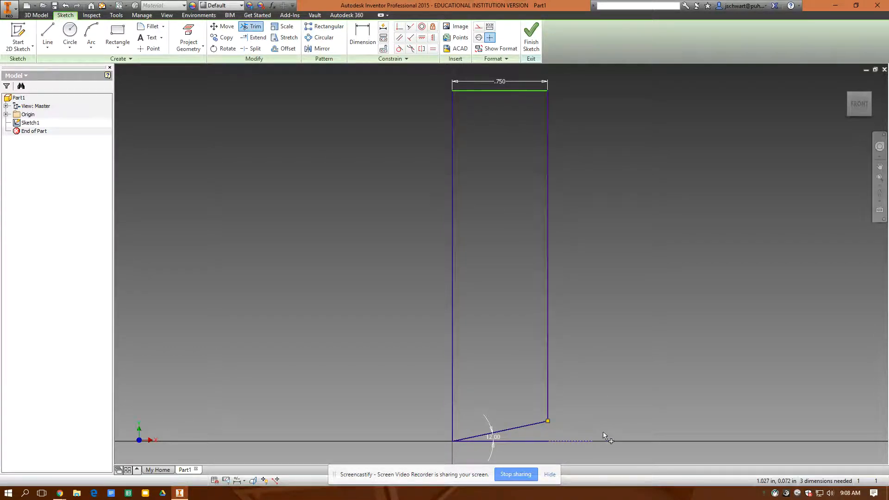
right_click(601, 323)
click(631, 324)
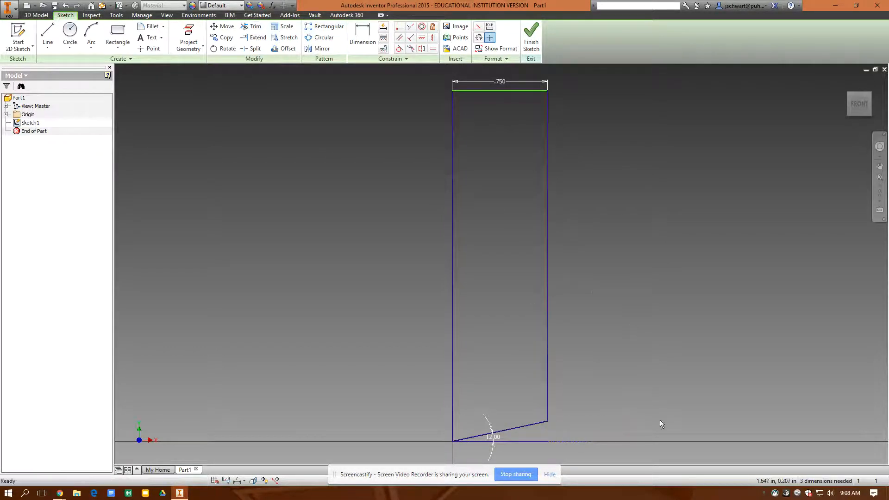
key(Delete)
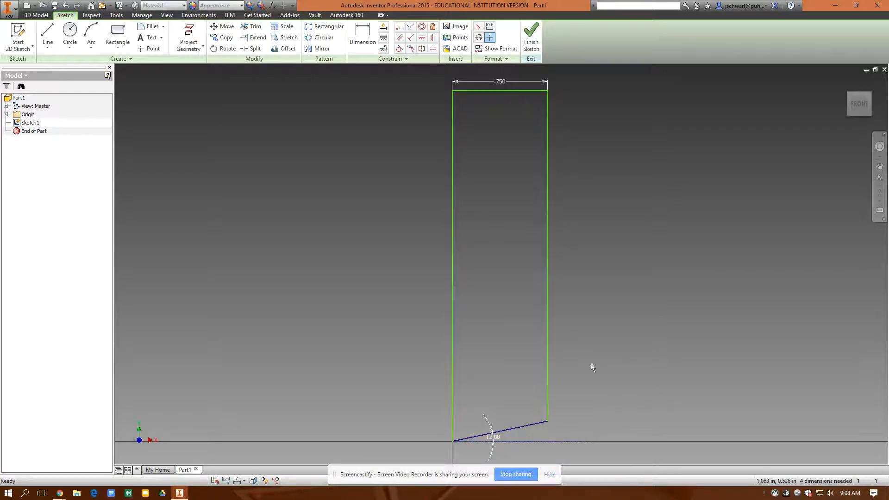
Finish the sketch and extrude the closed profile 12 in.
click(538, 44)
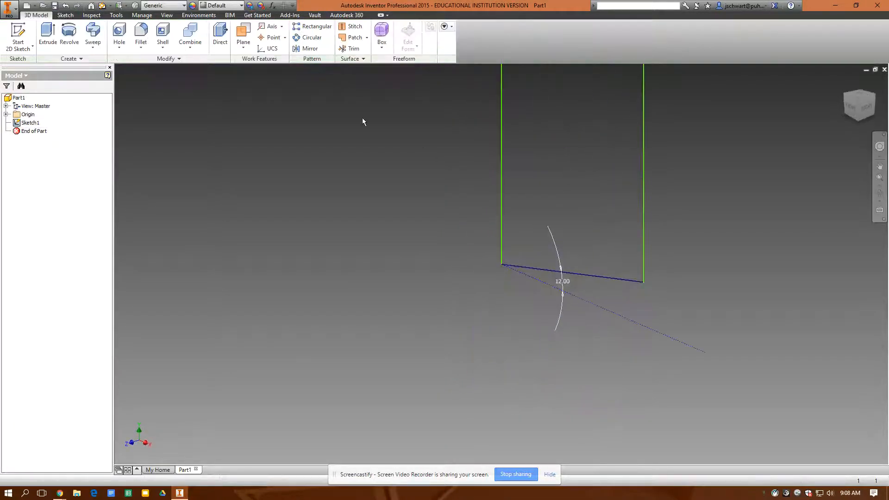
click(47, 36)
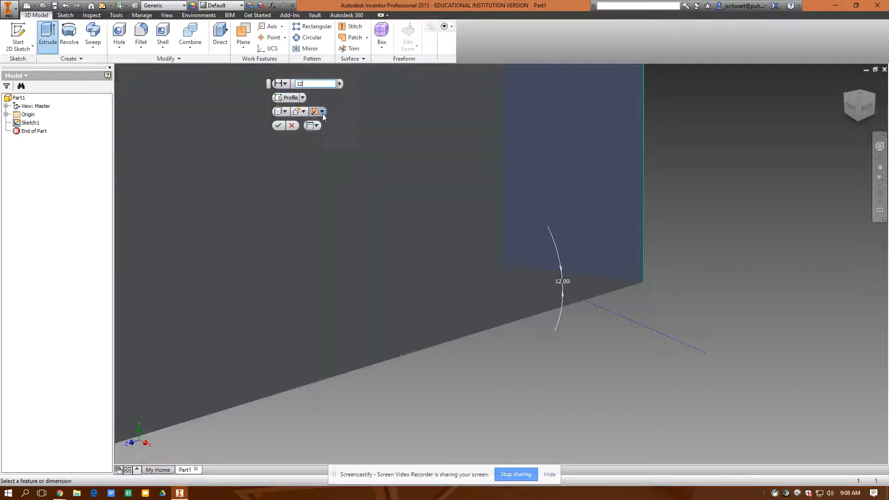
key(Return)
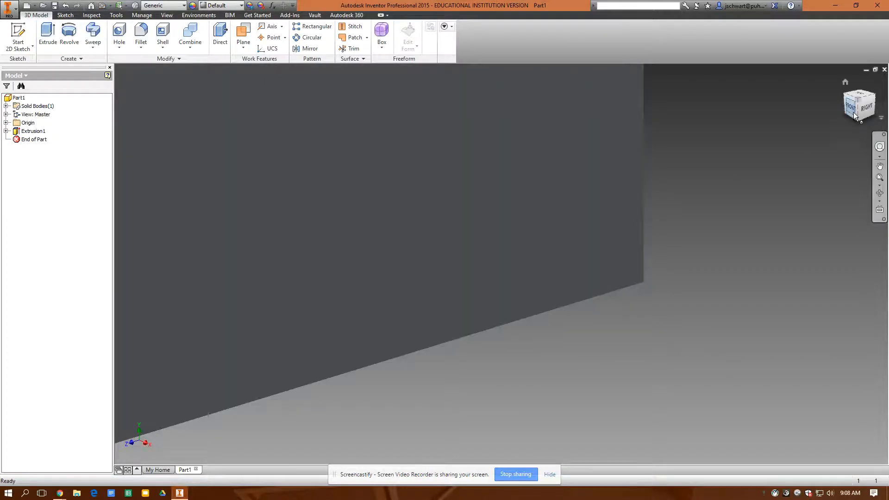
click(846, 82)
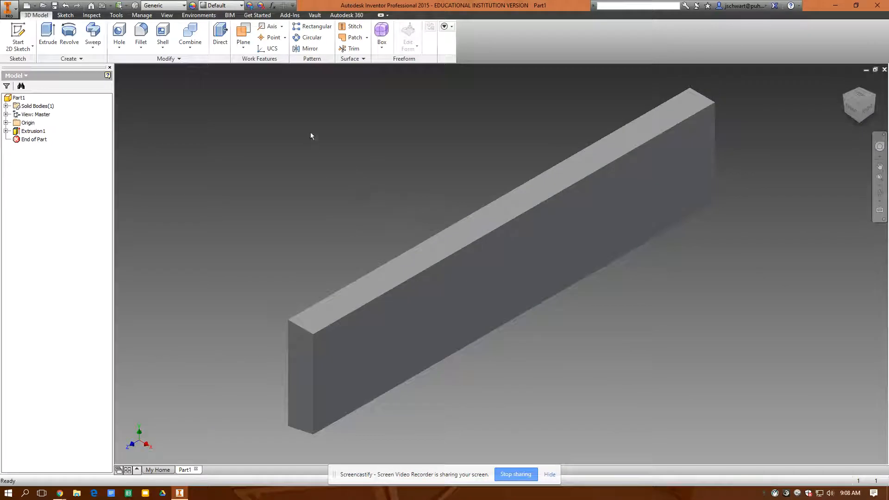
Assign the Wood (Birch) material to the part.
click(184, 5)
scroll(210, 160, down, 9)
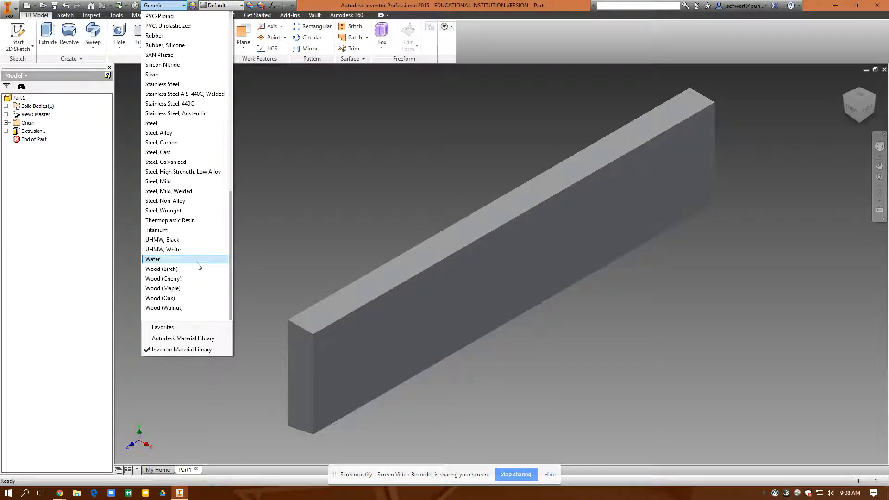
click(171, 269)
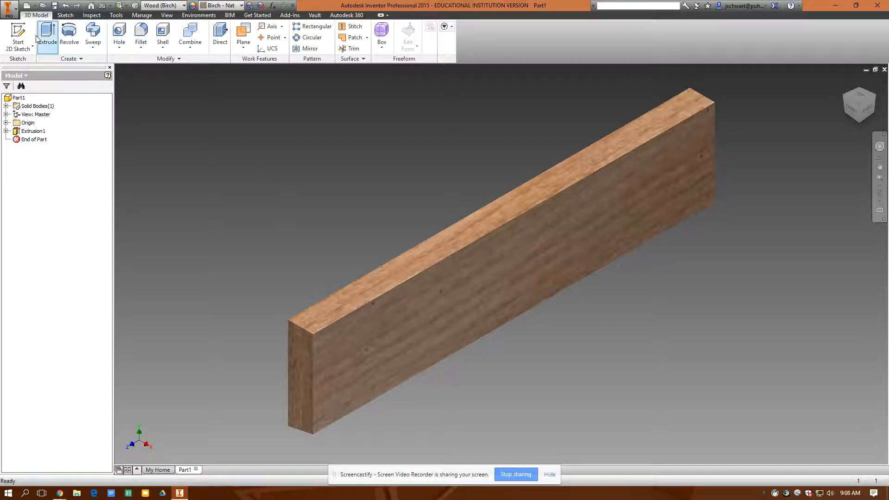
Save the part as Part1 in a new desktop folder named New Zealand, accepting the unavailable project location.
click(15, 11)
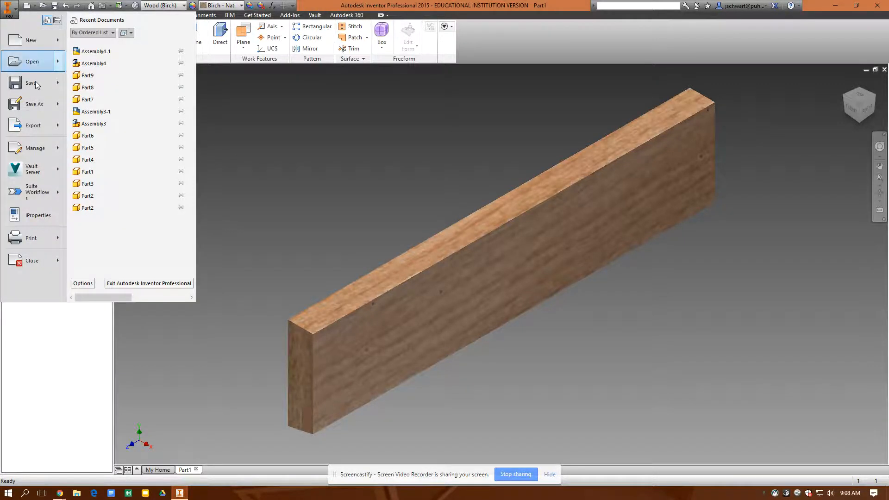
click(36, 105)
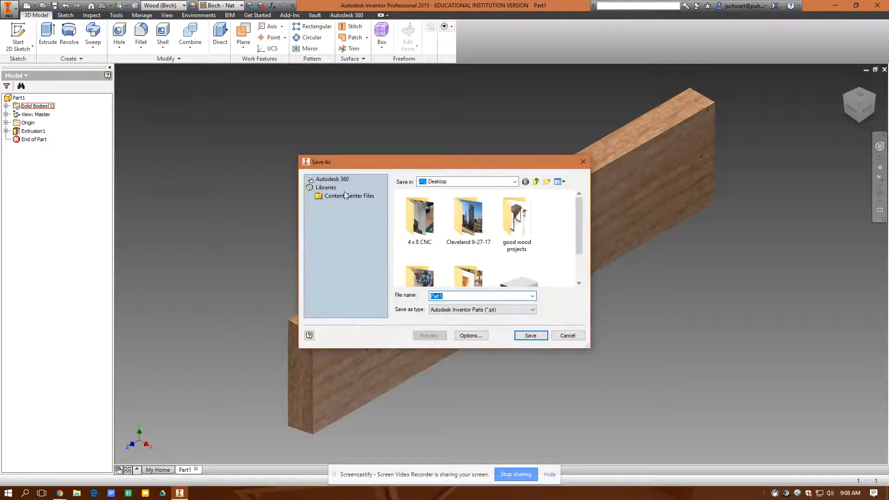
click(487, 263)
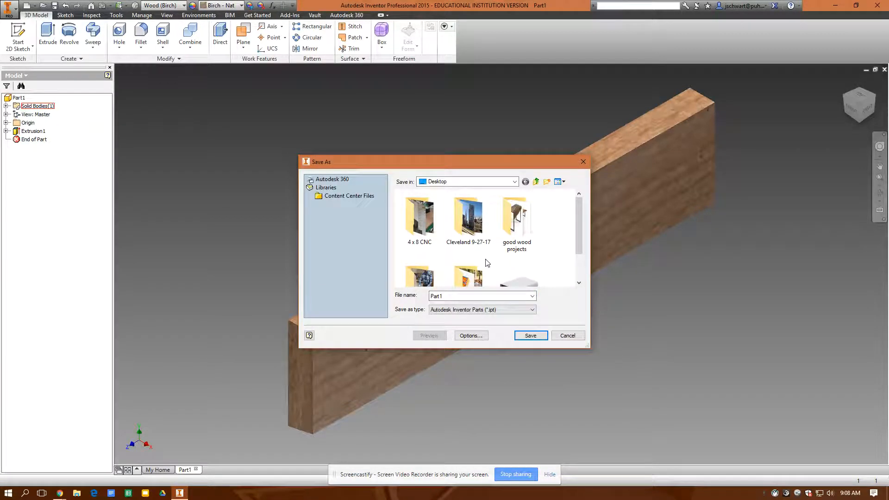
right_click(487, 263)
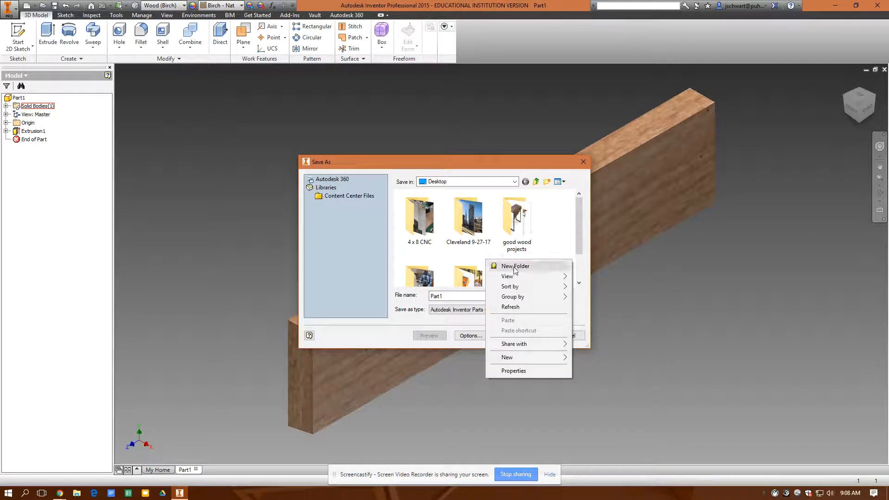
scroll(515, 270, down, 1)
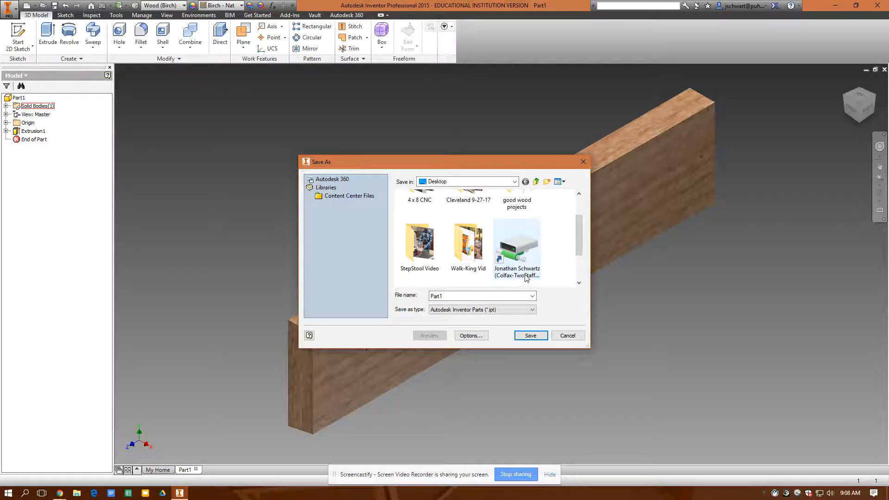
click(453, 296)
click(531, 336)
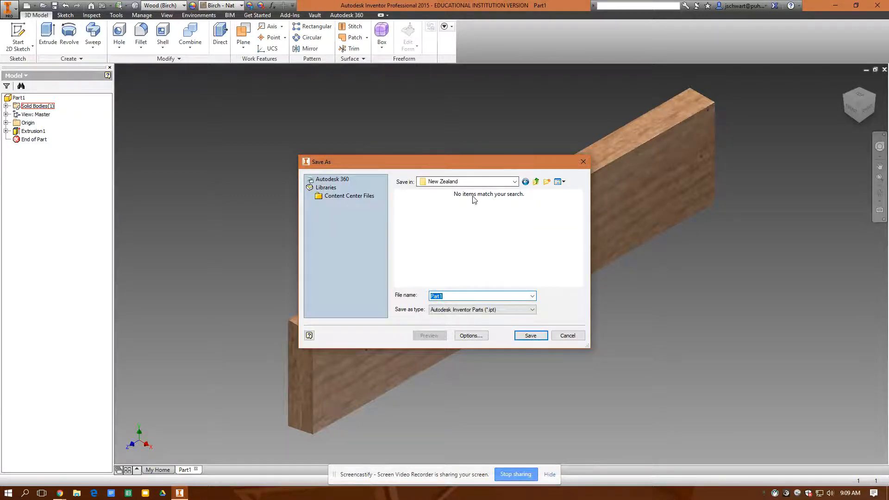
click(524, 336)
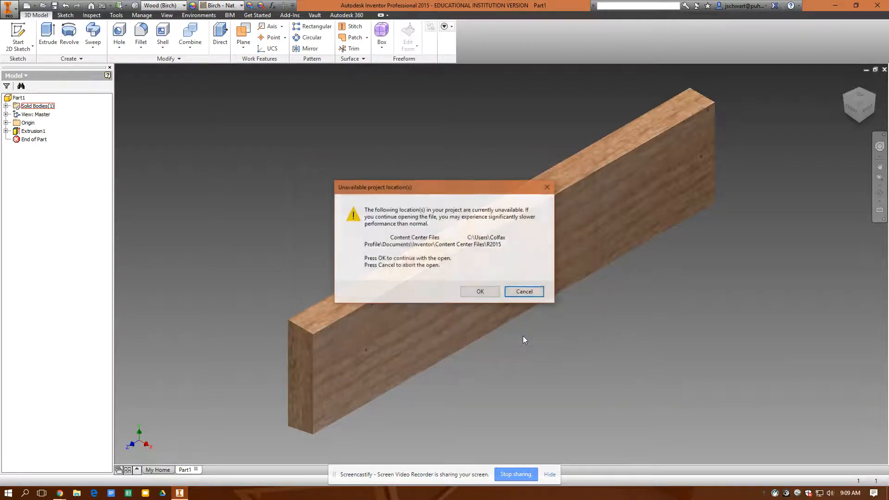
click(477, 292)
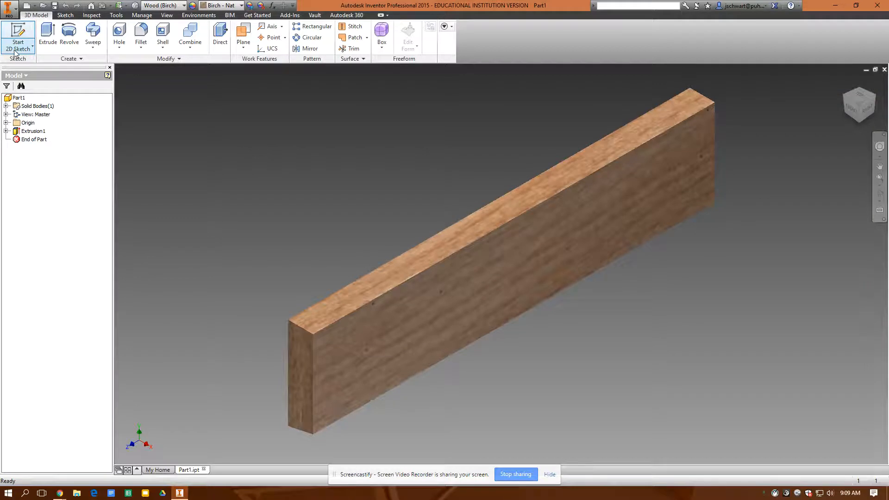
Create a new part and start a 2D sketch on its XY plane.
click(15, 16)
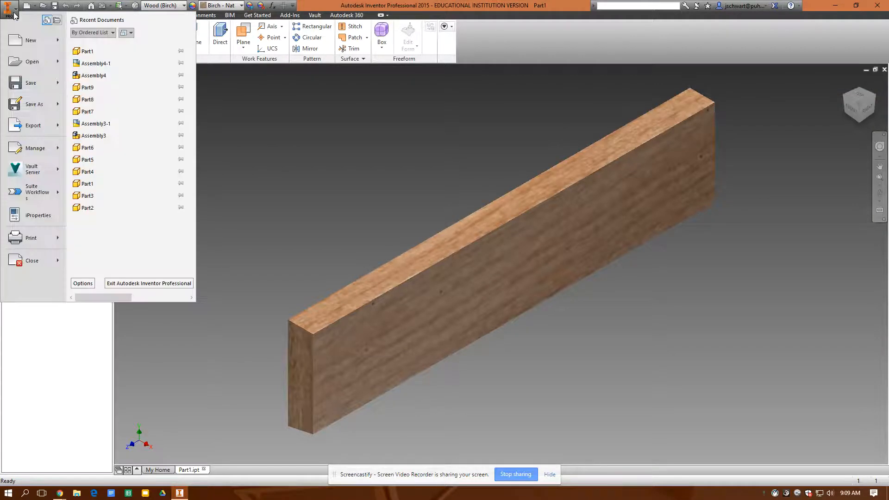
mouse_move(31, 42)
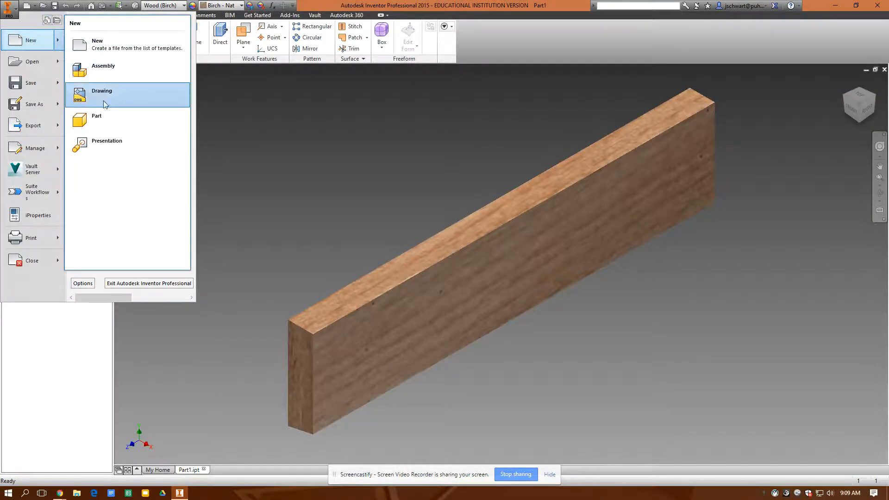
click(106, 117)
click(468, 292)
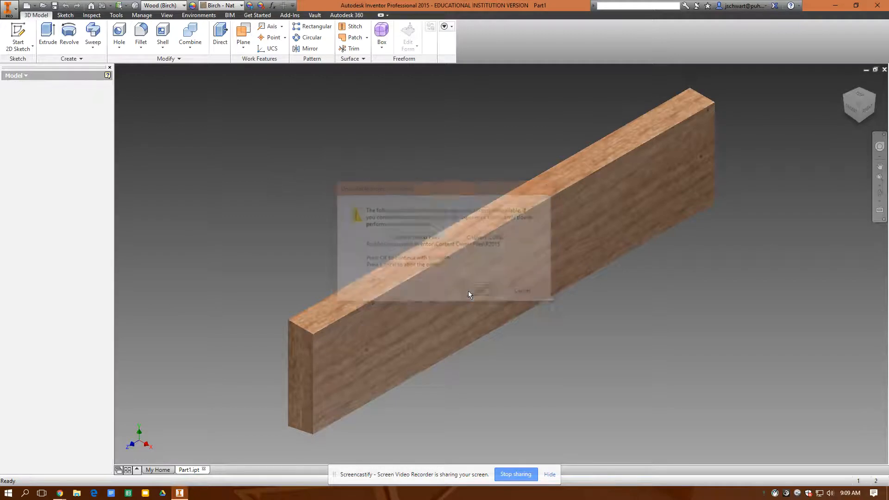
click(18, 37)
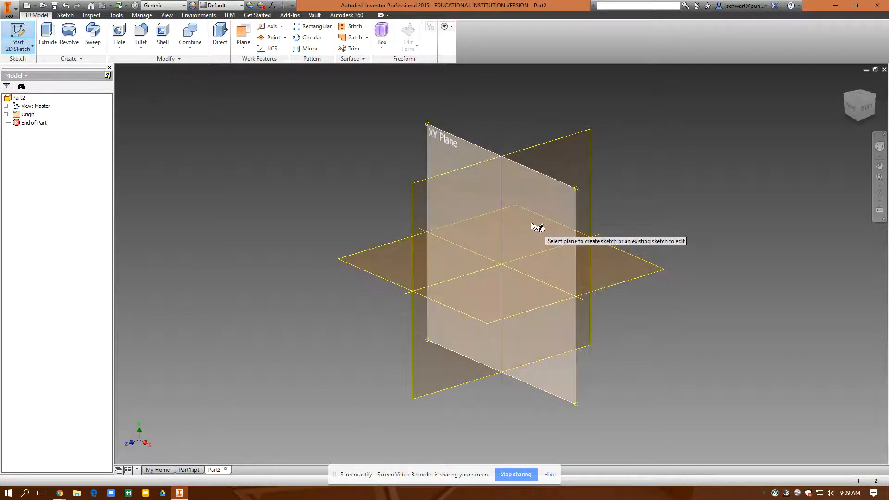
click(532, 224)
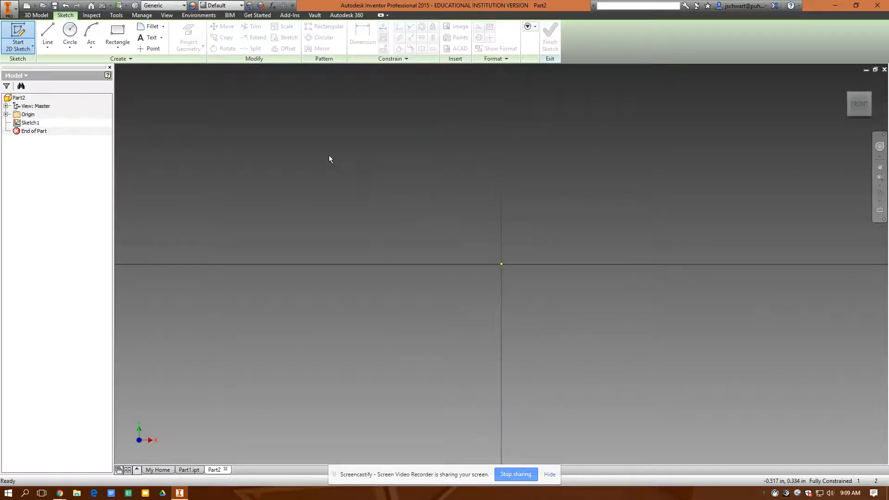
Draw a rectangle 1.25 in wide and 0.75 in high with its lower-left corner at the origin.
click(118, 33)
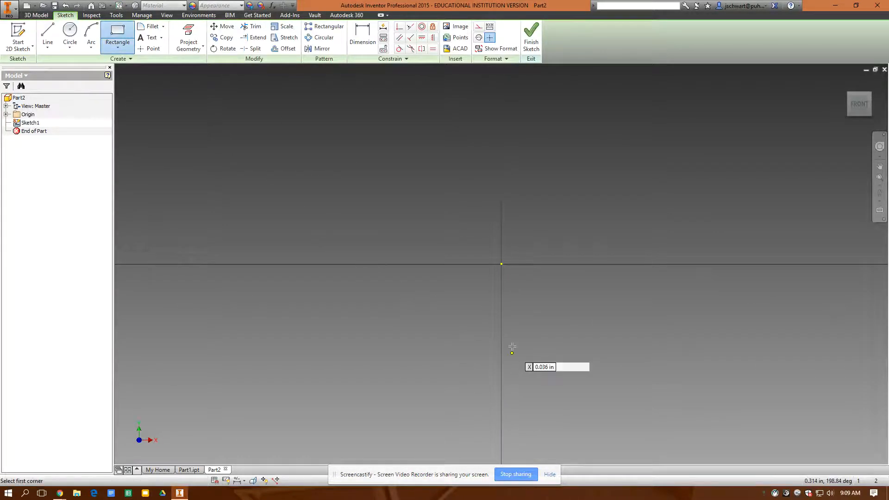
click(501, 265)
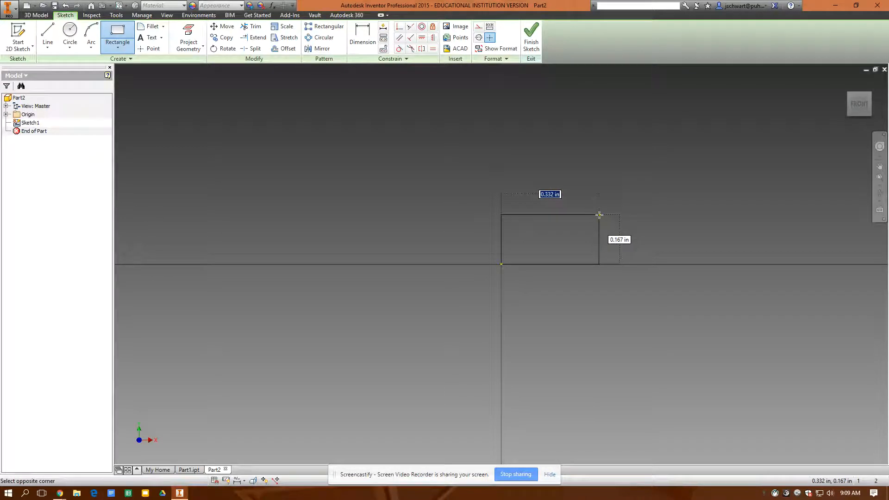
text(1.25)
key(Tab)
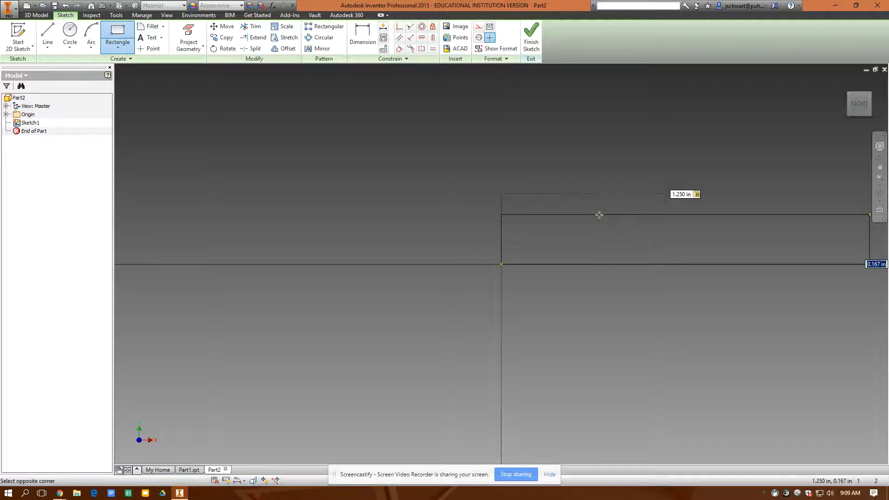
text(.)
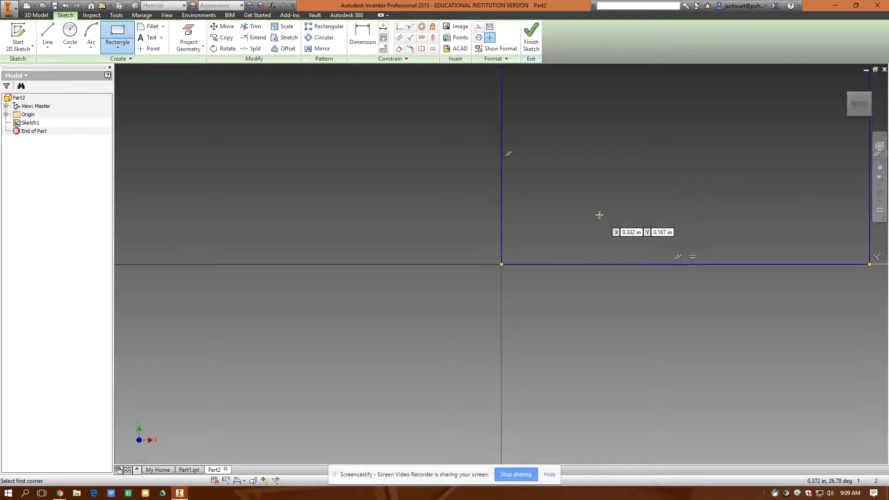
click(859, 104)
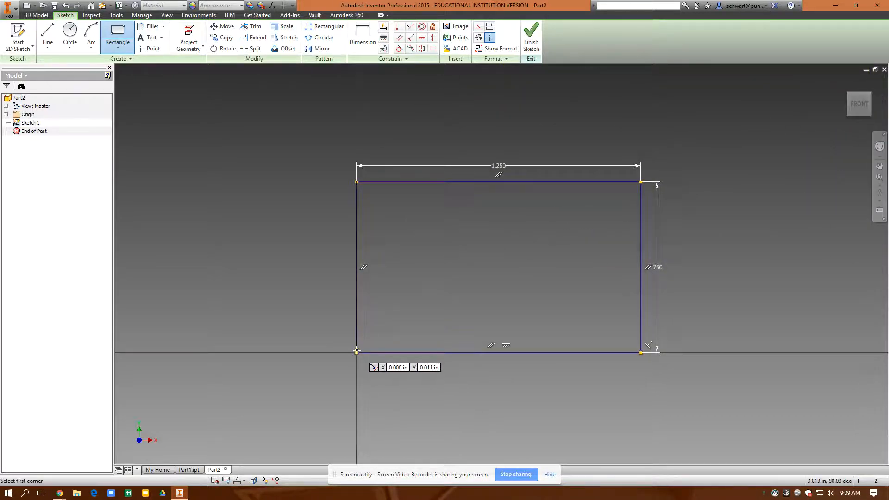
right_click(174, 108)
click(189, 104)
Draw a 1 in line from the rectangle's lower-left corner at 78 degrees to the bottom edge.
click(46, 35)
click(357, 353)
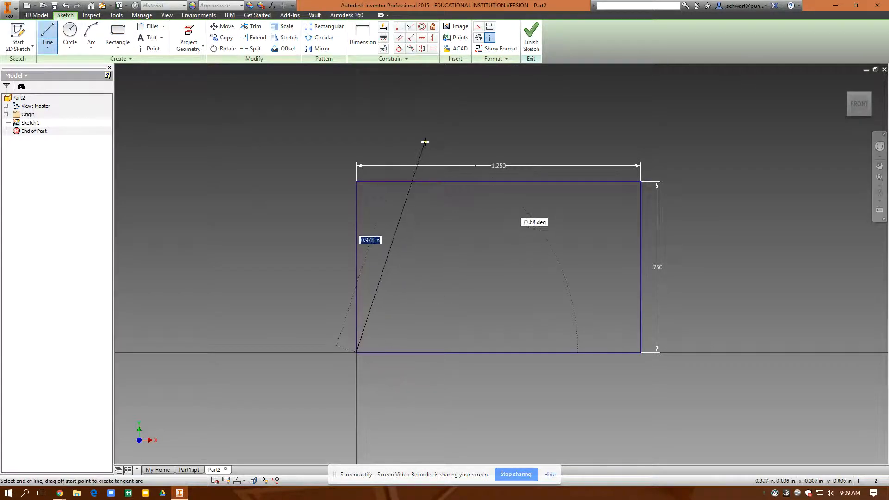
text(1)
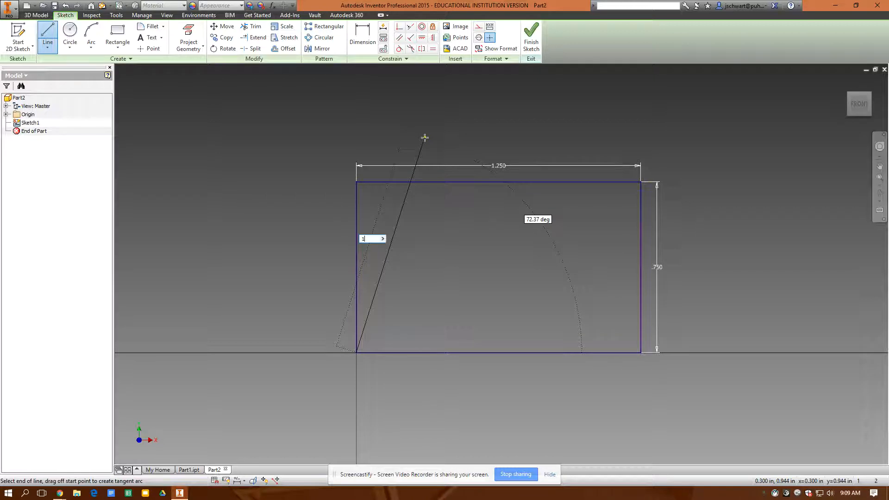
key(Tab)
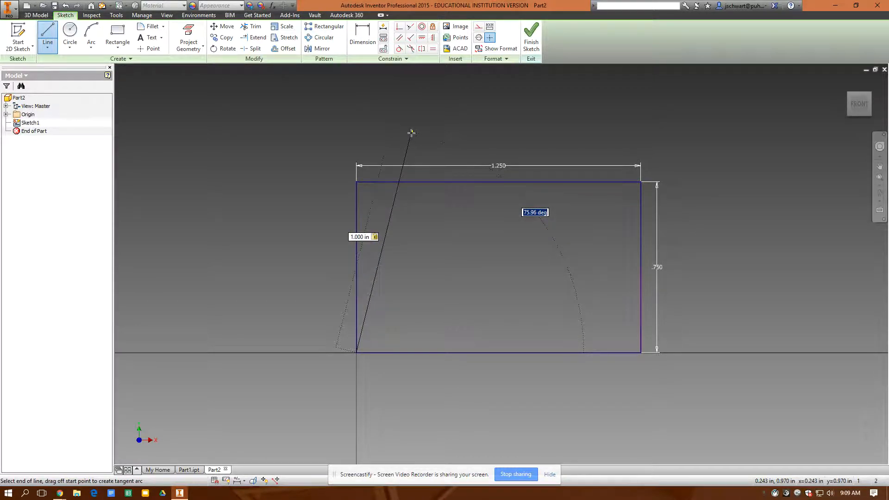
text(78)
key(Return)
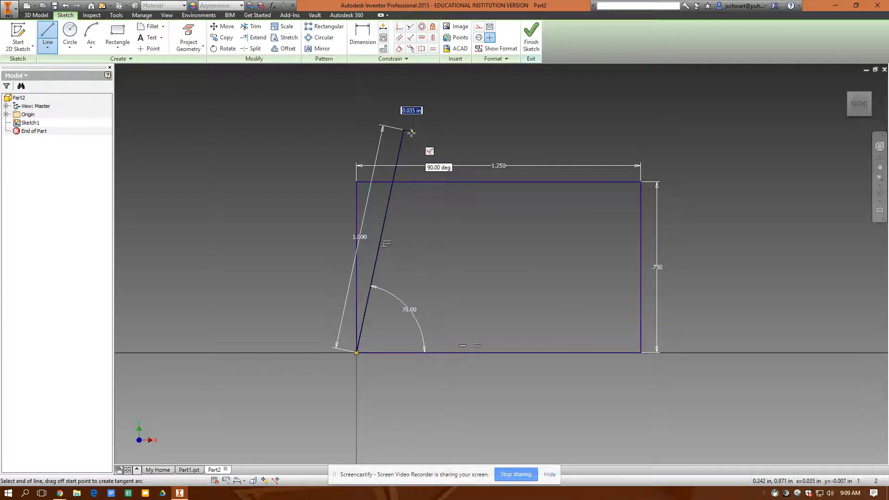
right_click(420, 133)
click(472, 138)
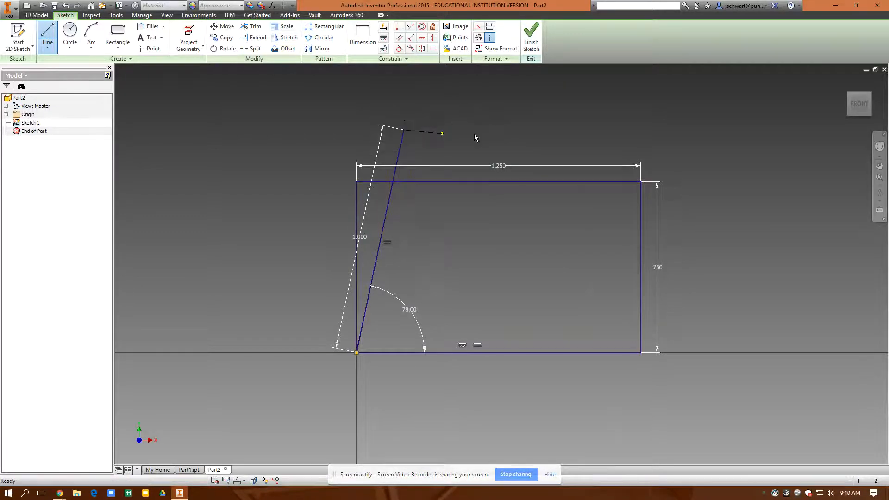
Try to trim the angled line's overhang above the rectangle's top edge.
click(251, 27)
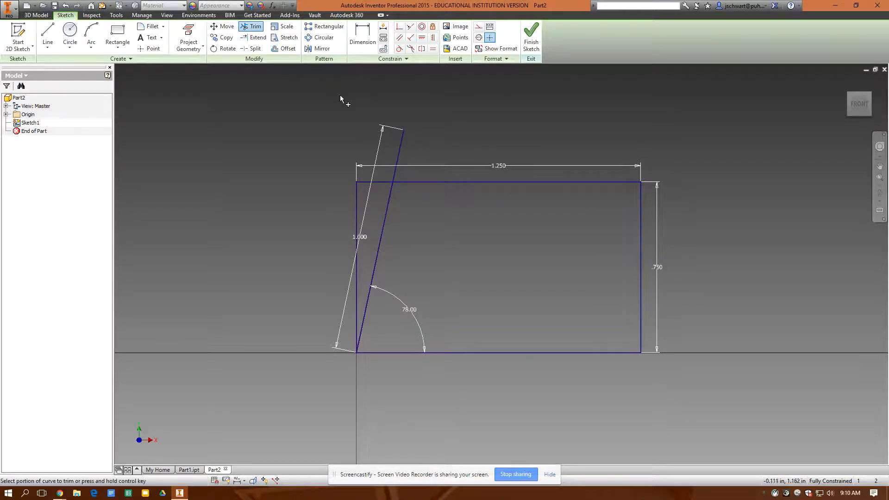
click(400, 149)
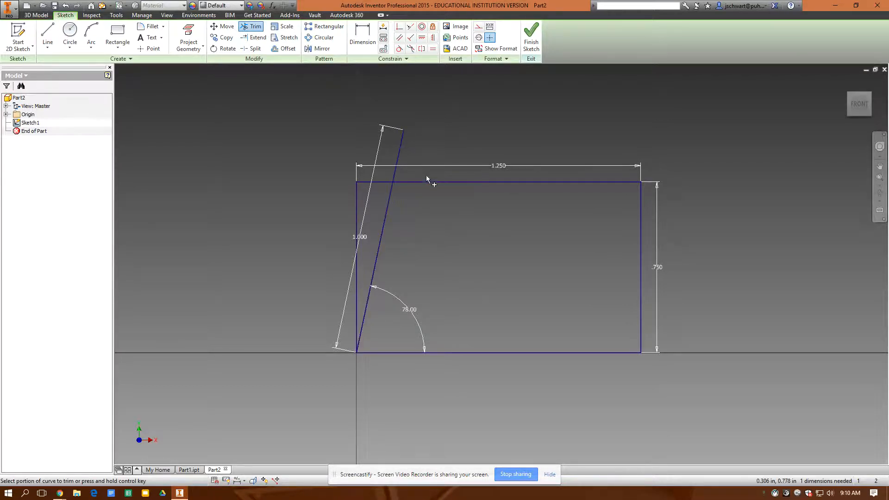
right_click(416, 141)
click(456, 135)
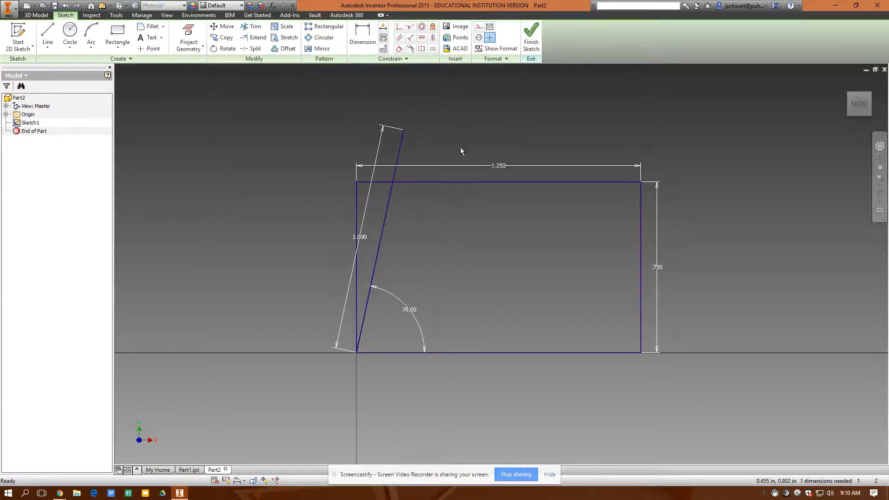
Delete the angled line's 1 in length dimension and the rectangle's 1.25 in width dimension.
click(358, 236)
key(Delete)
click(499, 165)
key(Delete)
Trim the angled line's overhang and the short top-edge piece to its left, and delete the rectangle's left edge.
click(256, 28)
click(397, 166)
click(378, 182)
right_click(399, 146)
click(396, 116)
click(356, 214)
key(Delete)
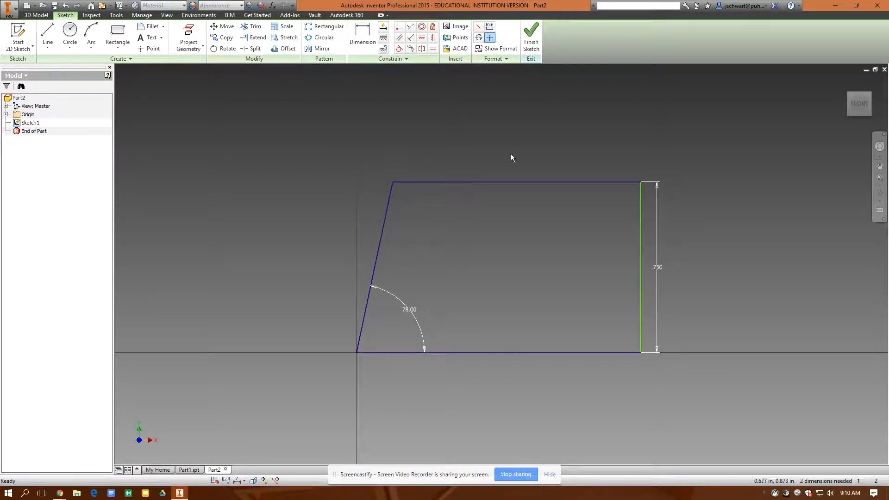
Finish the sketch and extrude the four-sided profile with the slanted end 12 in.
click(531, 36)
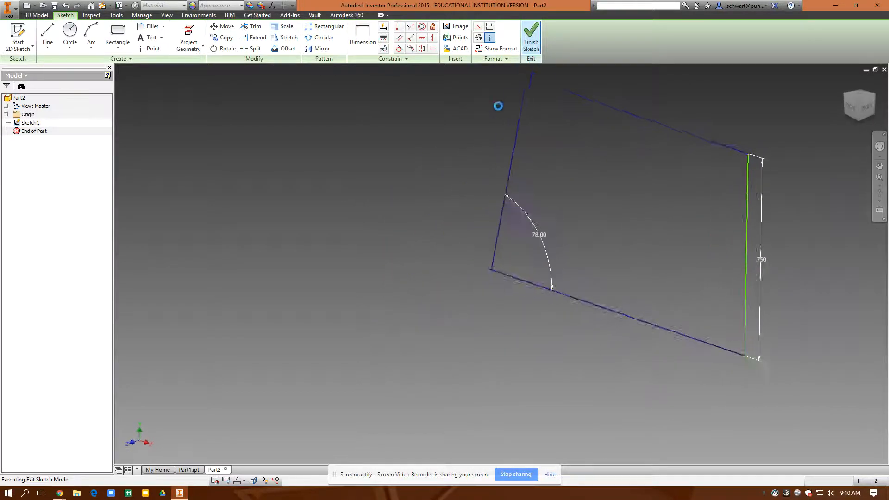
click(48, 37)
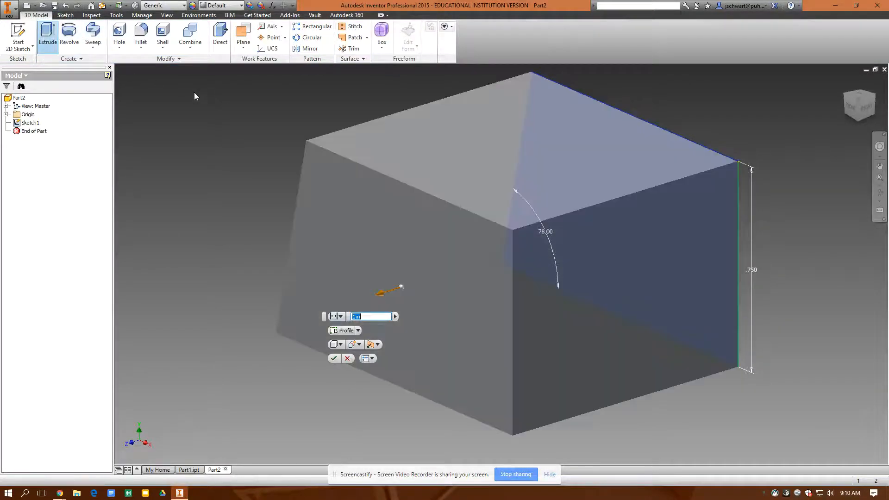
text(12)
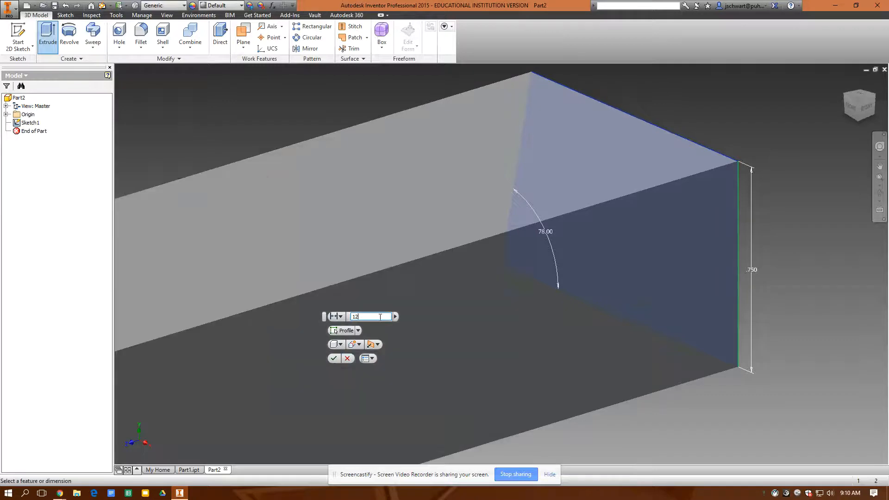
click(333, 359)
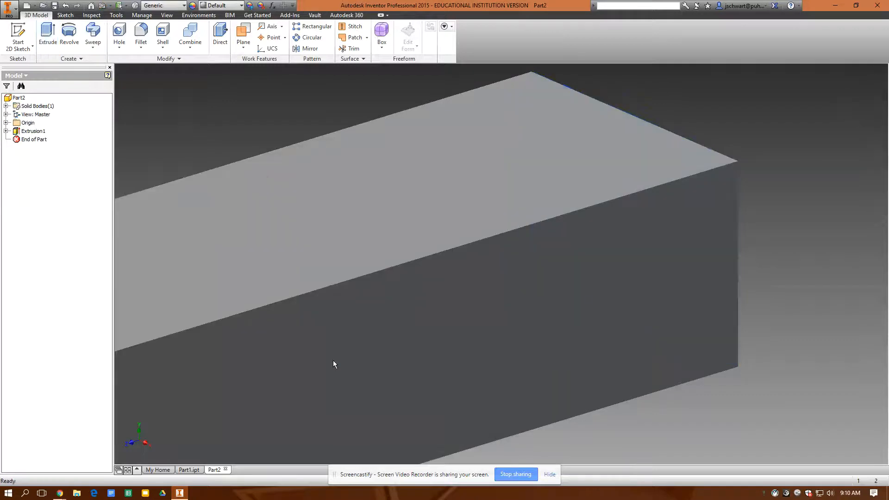
Assign the Wood (Birch) material to the extruded strip.
click(184, 6)
drag(232, 94, 222, 209)
click(181, 278)
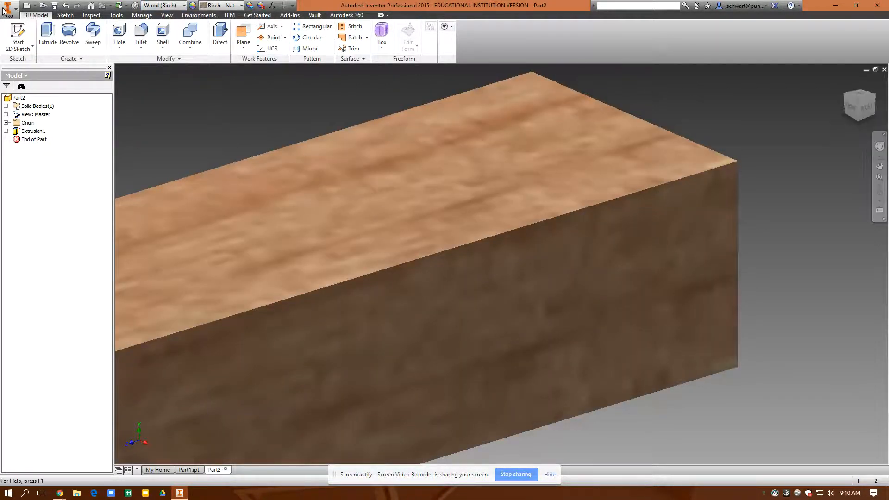
Save the strip as Part2 in the New Zealand folder, accepting the unavailable project location.
click(16, 10)
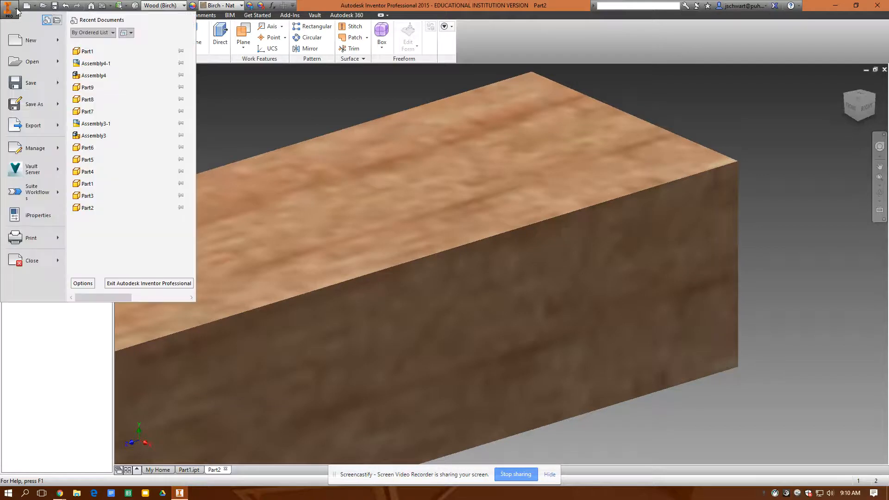
click(39, 108)
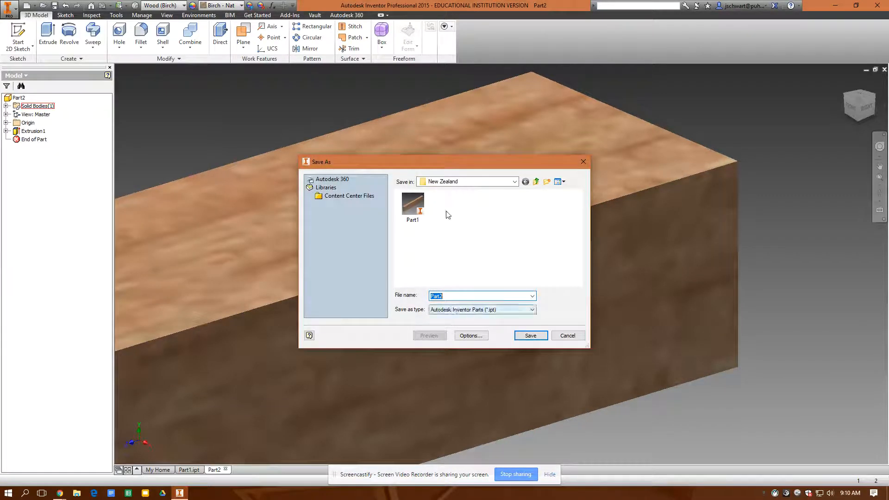
click(530, 335)
click(491, 290)
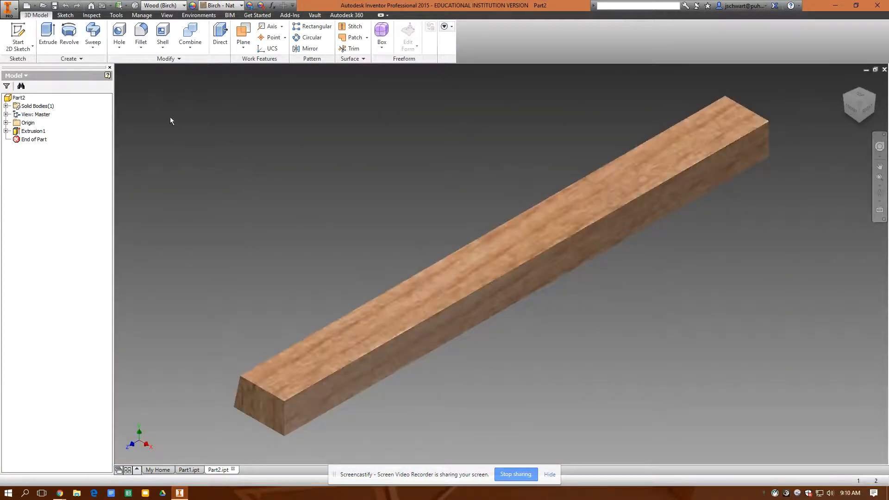
Start a new assembly file.
click(9, 9)
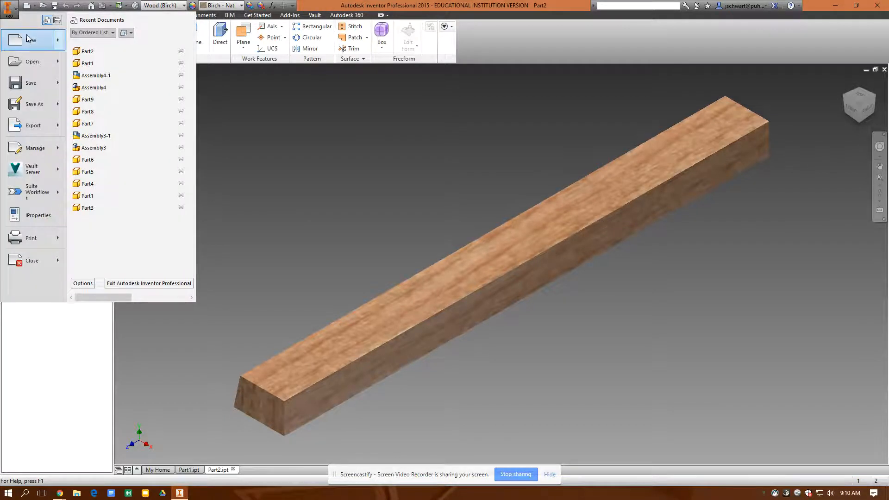
mouse_move(29, 44)
click(99, 71)
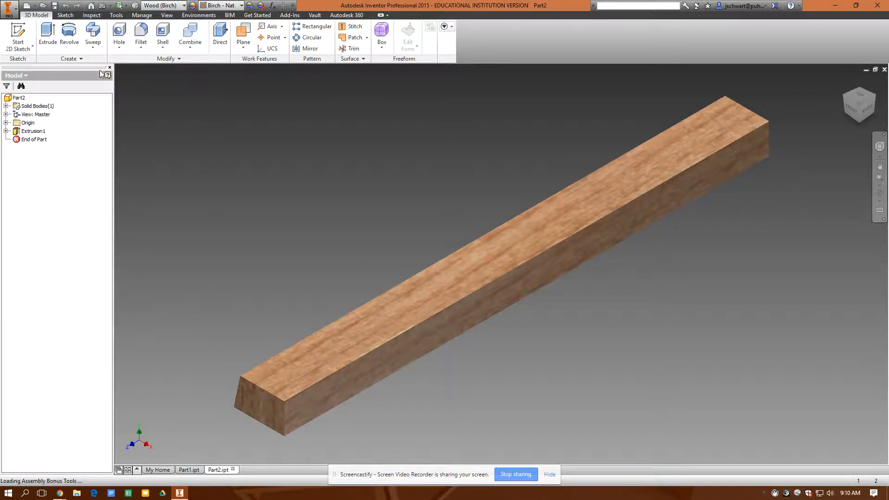
click(471, 291)
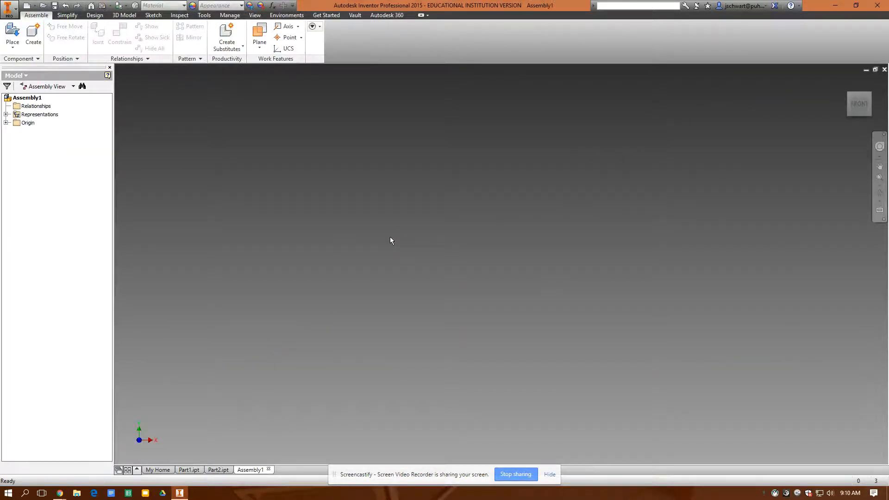
Place one instance of Part1 from the New Zealand folder on the Desktop into the assembly.
click(19, 46)
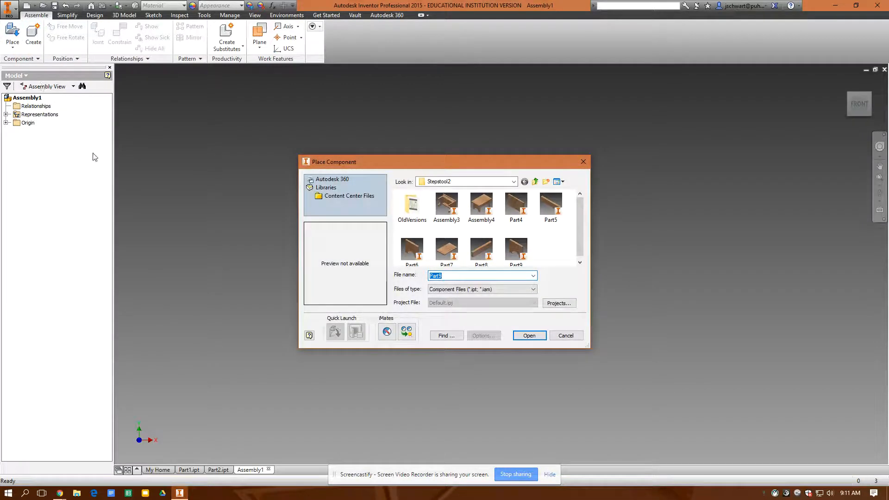
click(512, 182)
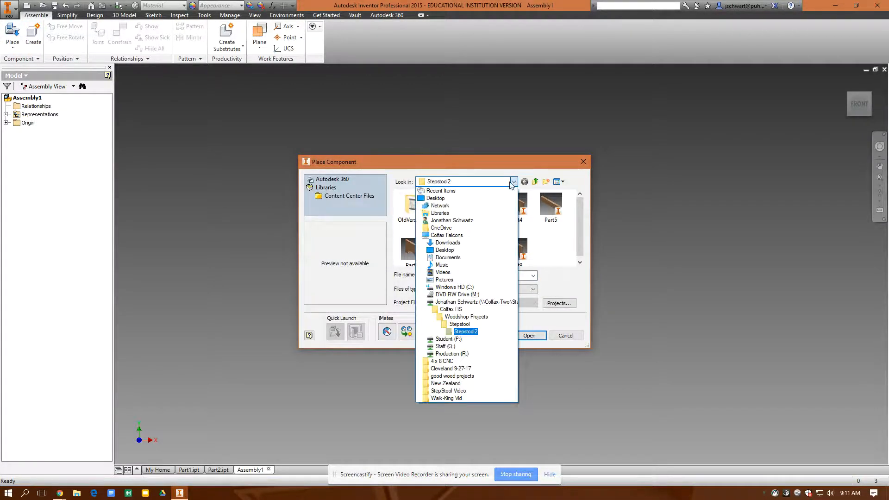
click(445, 250)
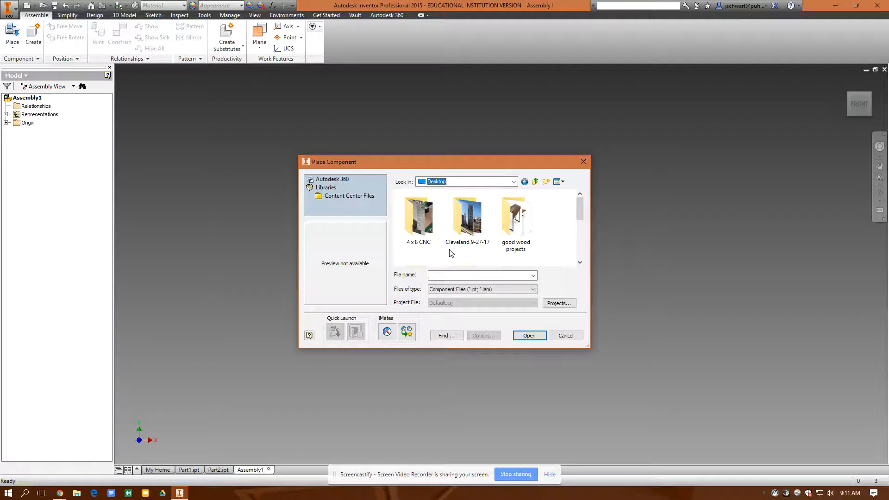
scroll(528, 241, down, 2)
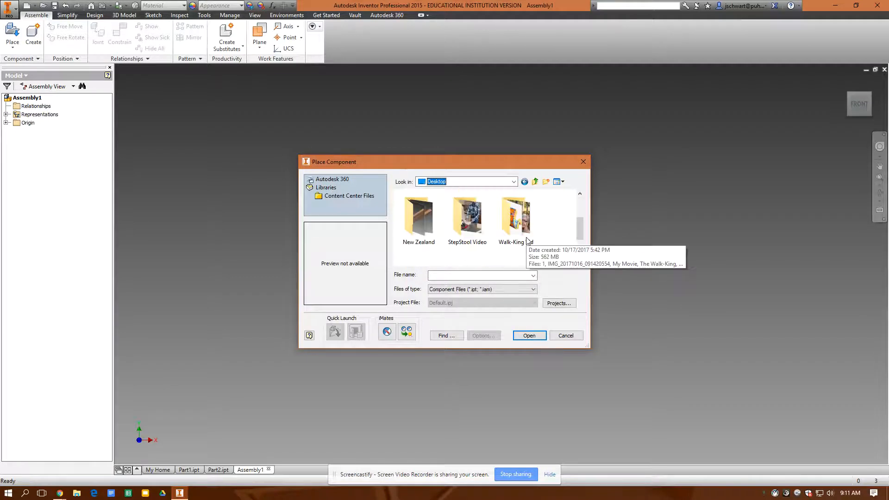
double_click(429, 231)
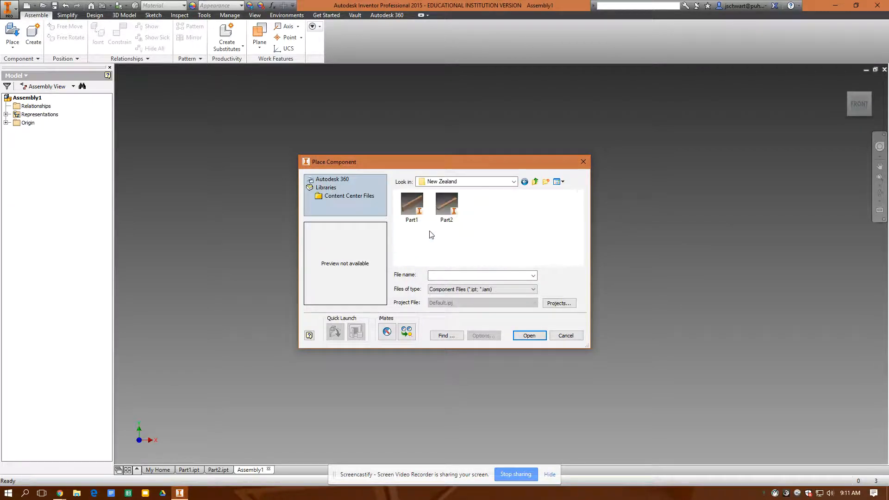
double_click(411, 202)
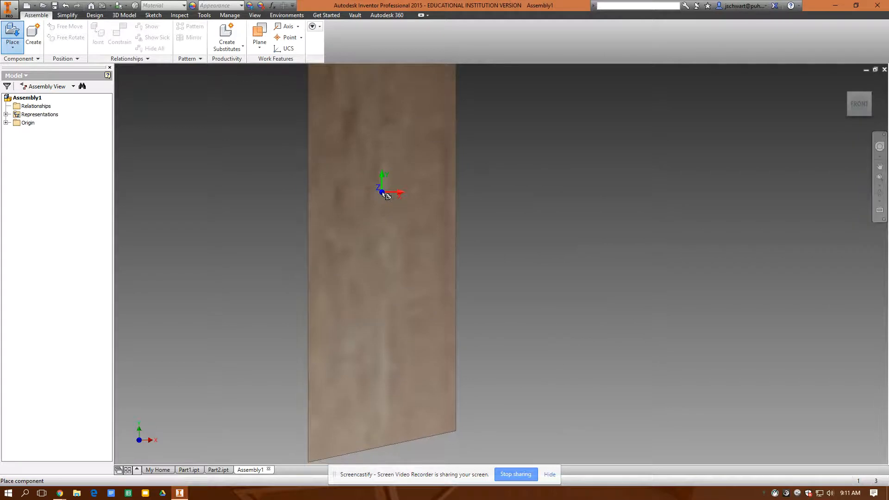
right_click(743, 259)
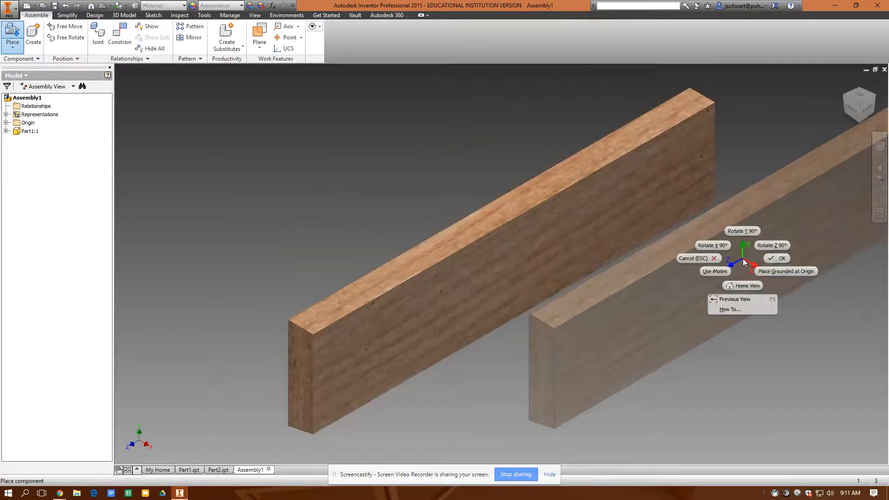
click(770, 259)
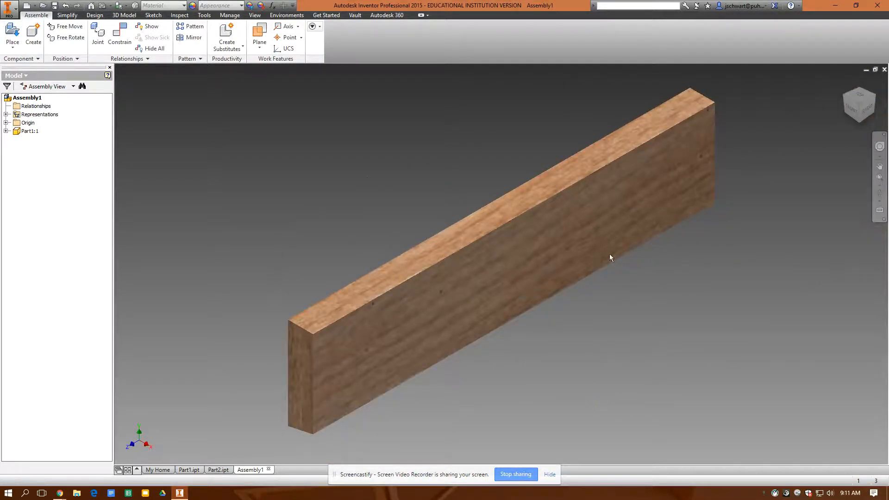
Place one instance of Part2 from the New Zealand folder beside the wide board.
click(12, 33)
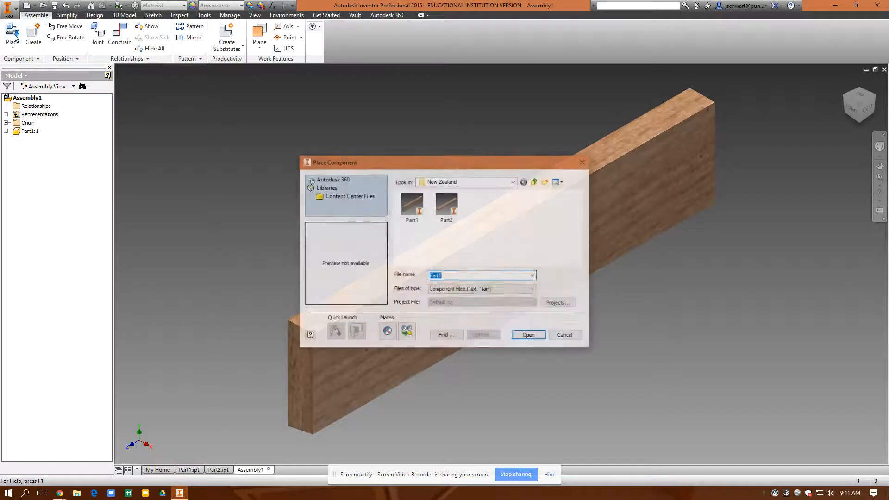
click(447, 206)
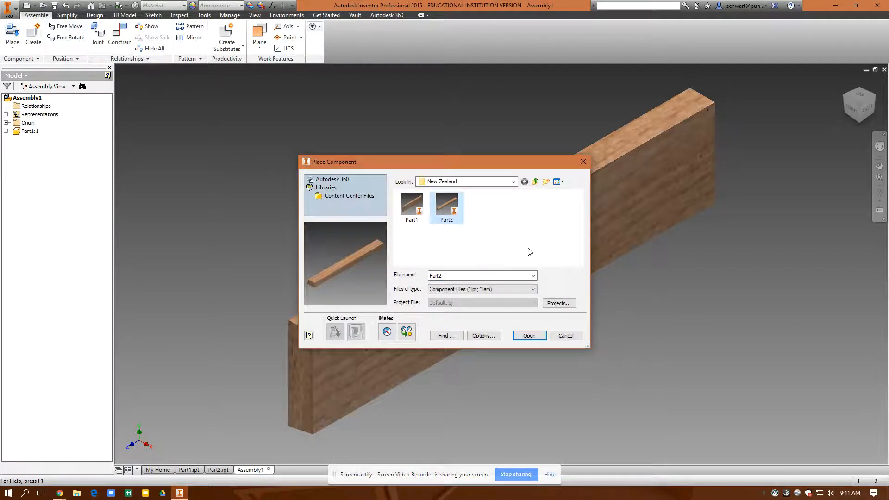
click(529, 335)
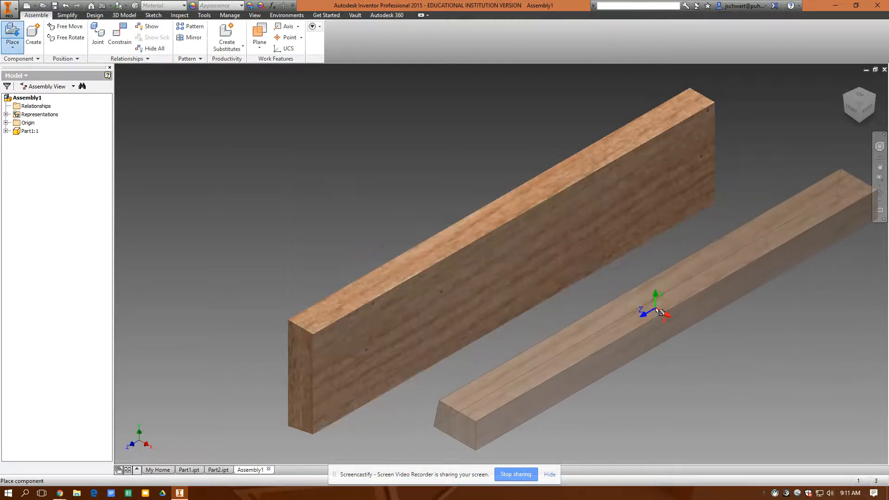
click(660, 312)
right_click(768, 329)
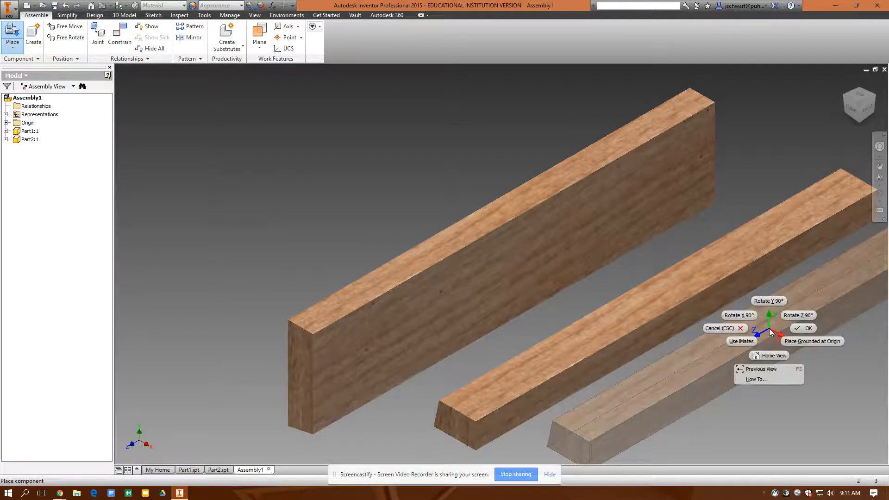
click(794, 328)
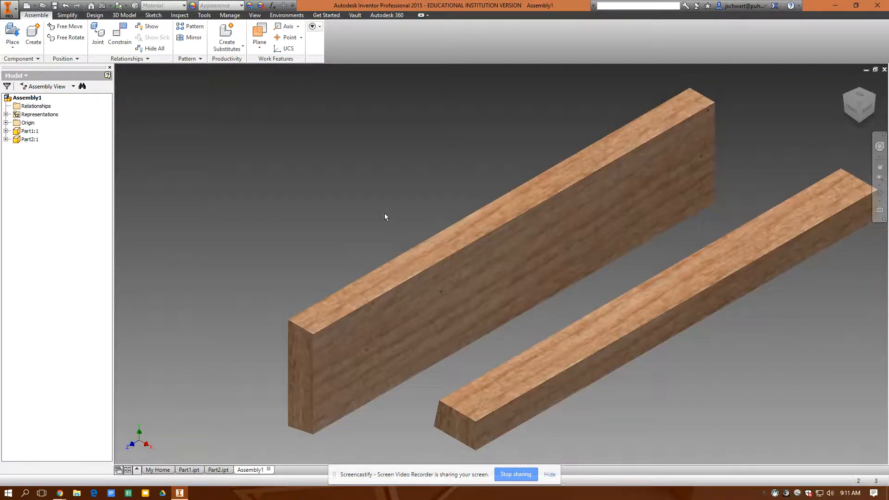
Apply a mate constraint with 0.000 in offset between the wide board's broad inner face and the strip's slanted face.
scroll(377, 211, up, 2)
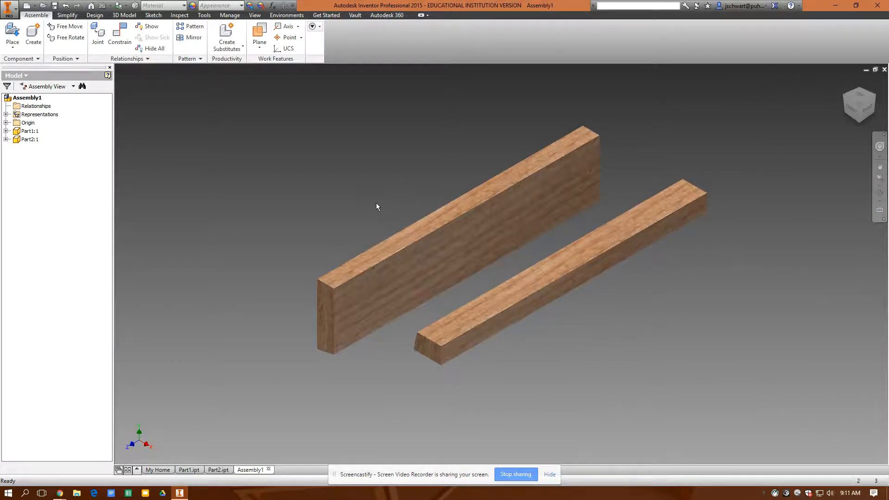
scroll(370, 201, up, 5)
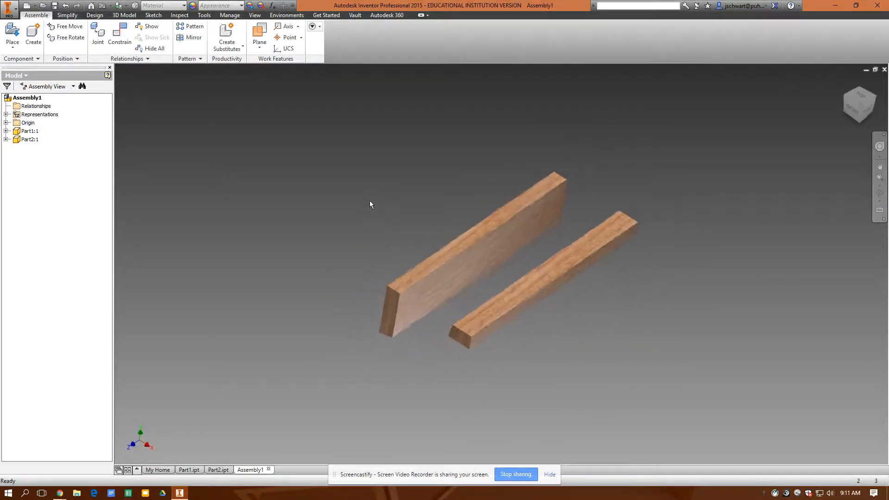
shift+middle_drag(369, 201, 362, 197)
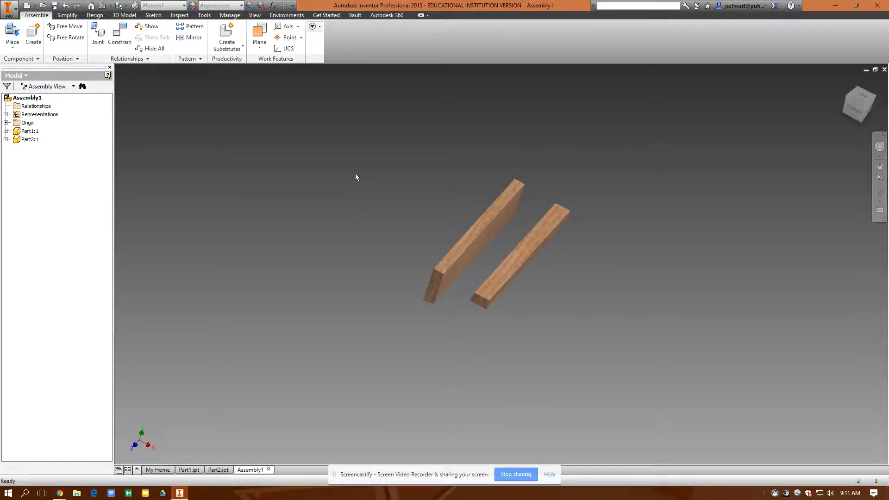
shift+middle_drag(360, 178, 353, 183)
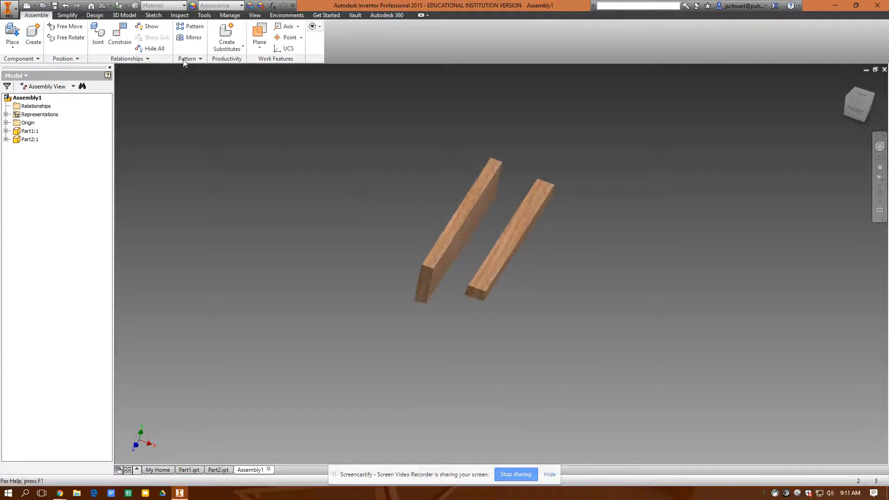
click(129, 38)
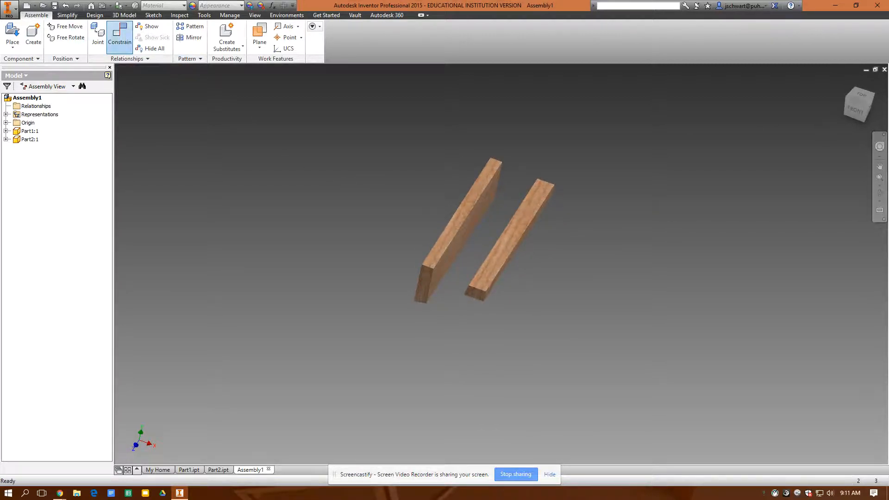
drag(572, 100, 228, 115)
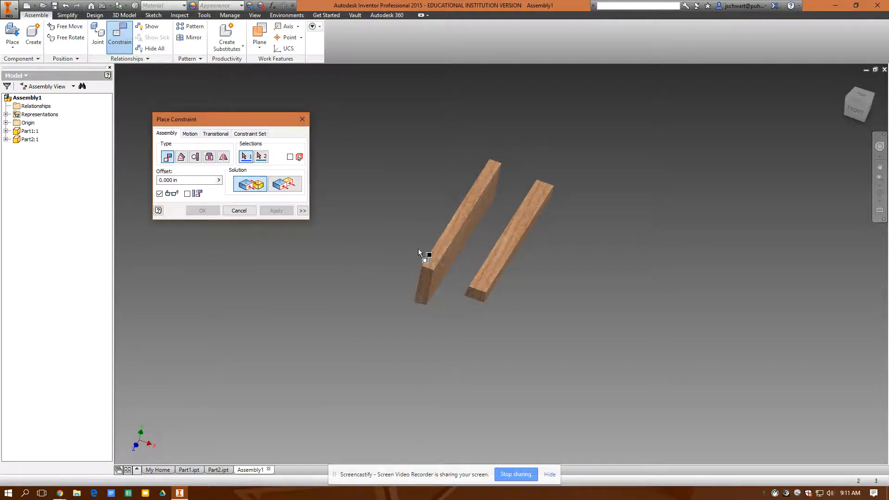
click(454, 252)
shift+middle_drag(454, 253, 482, 268)
click(483, 268)
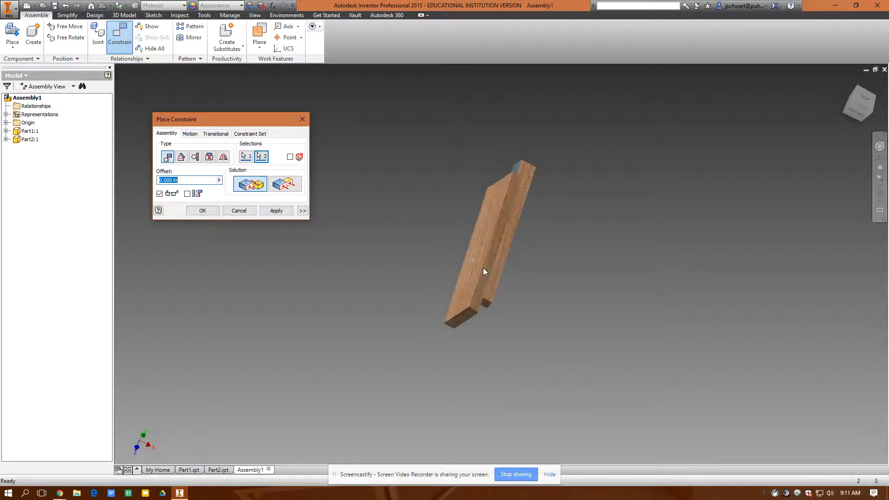
click(275, 211)
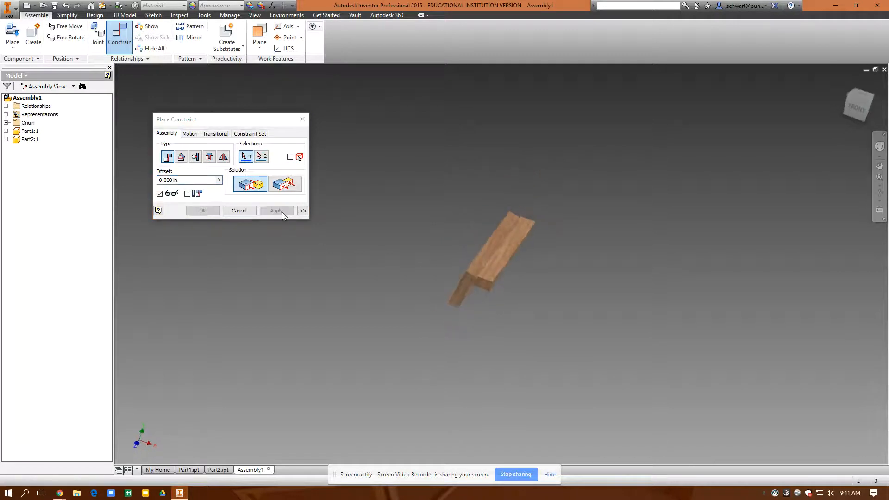
Apply a flush constraint with 0.000 in offset between the front end faces of the board and the strip.
click(285, 185)
click(461, 280)
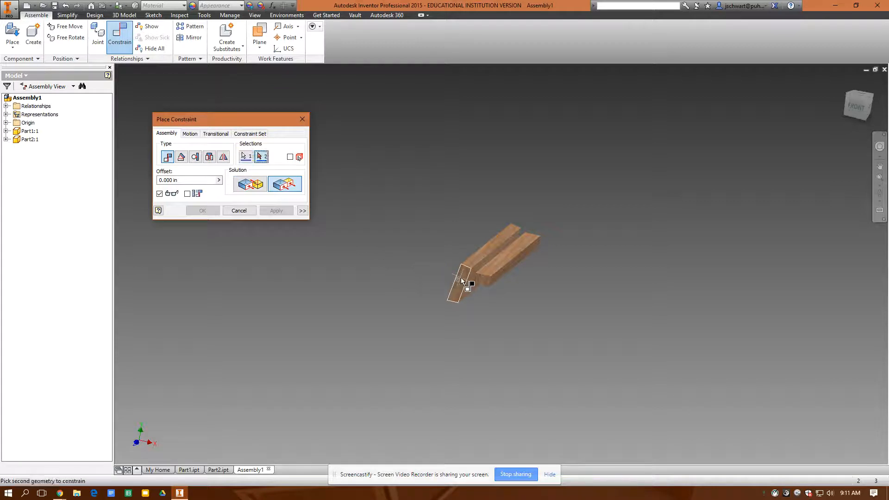
click(485, 285)
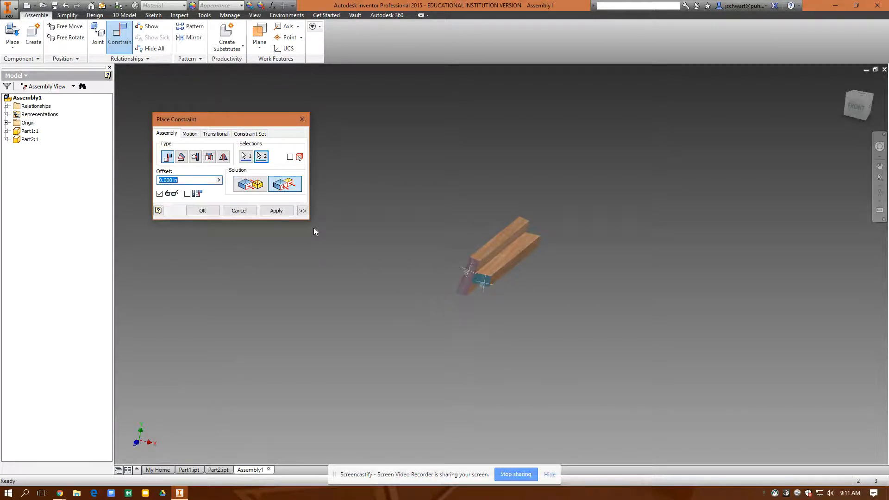
click(272, 211)
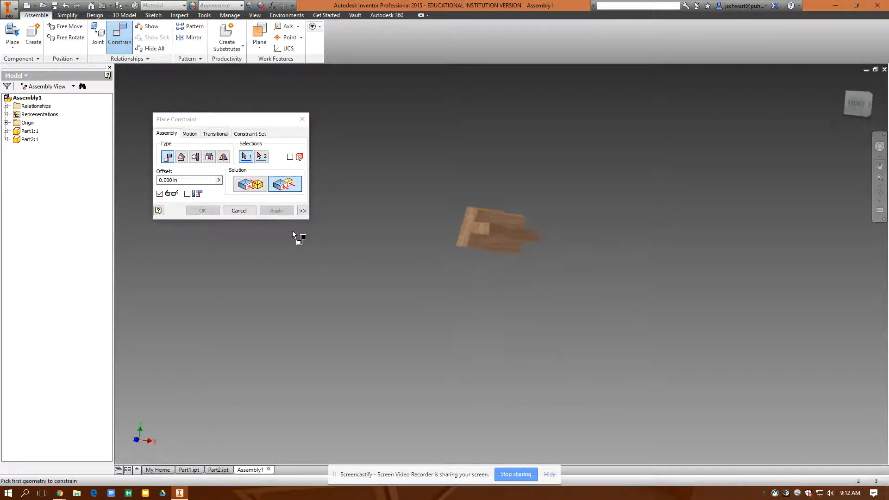
Make the undersides of the board and the strip flush with 0.000 in offset and finish constraining.
click(254, 183)
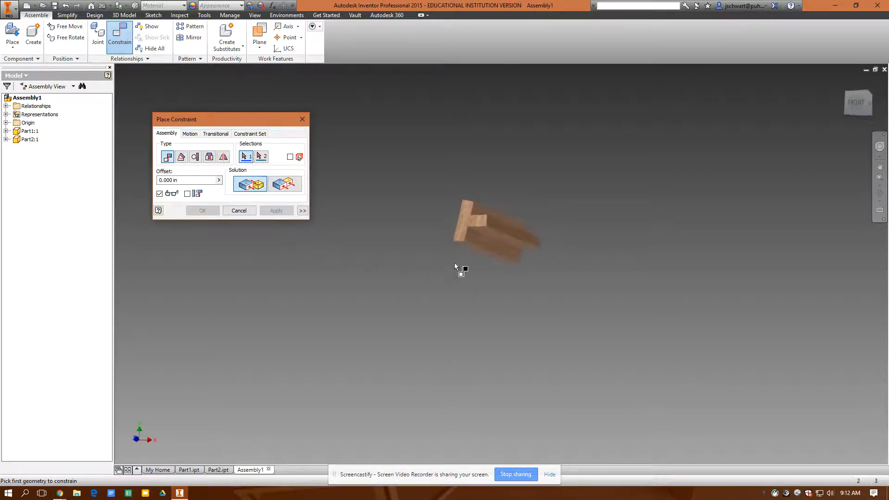
click(284, 188)
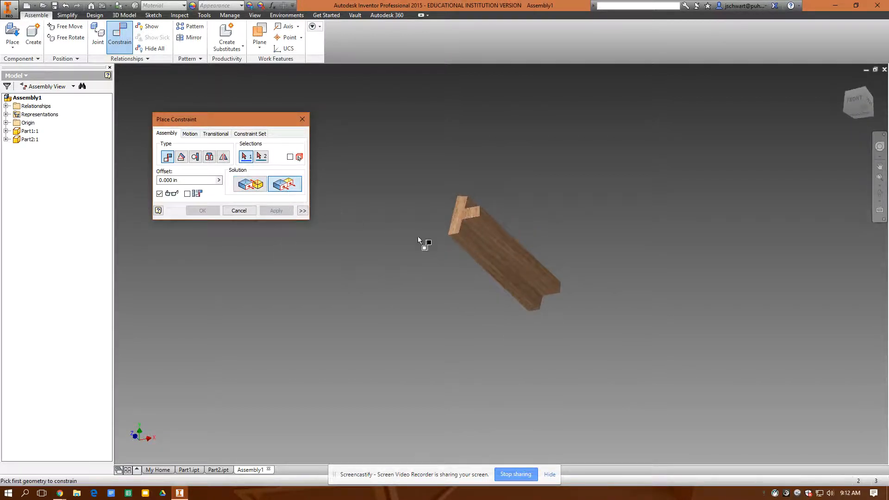
click(489, 237)
click(477, 257)
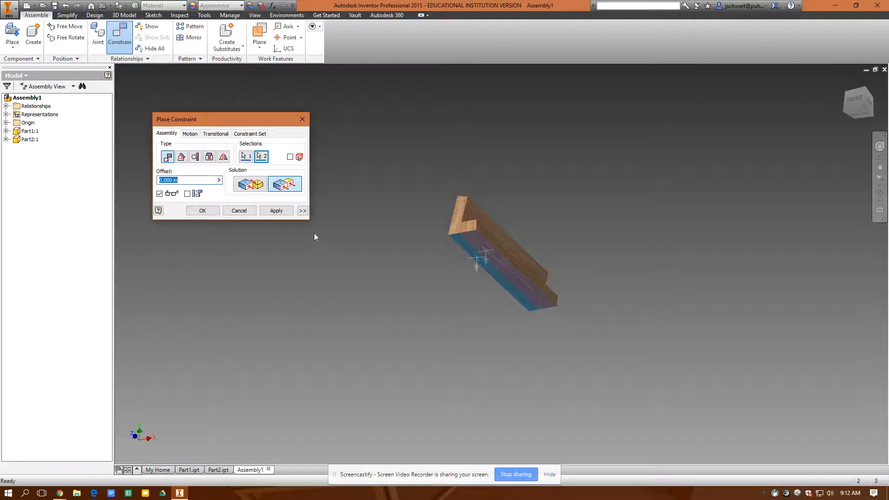
click(276, 210)
click(303, 119)
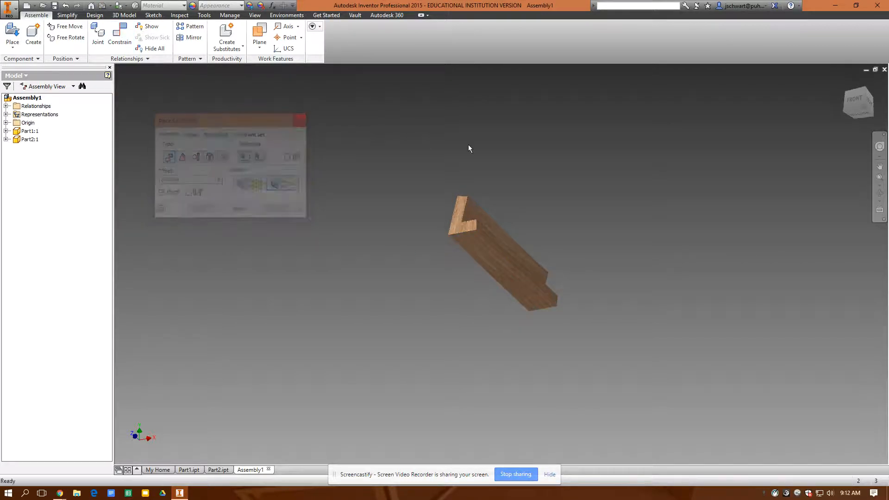
Check the joined parts from the home view and the front end, trying to move each one to test the constraints.
click(845, 82)
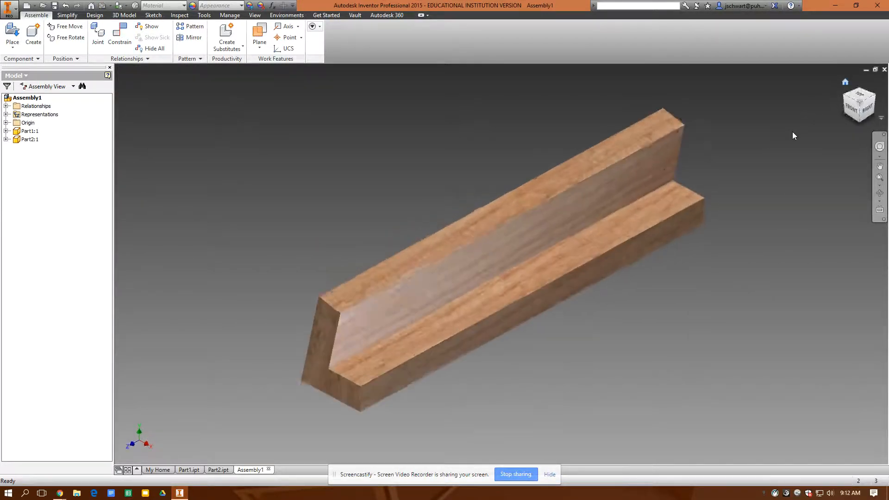
shift+middle_drag(793, 132, 772, 147)
drag(549, 266, 496, 246)
drag(522, 288, 564, 261)
click(552, 343)
shift+middle_drag(492, 337, 485, 329)
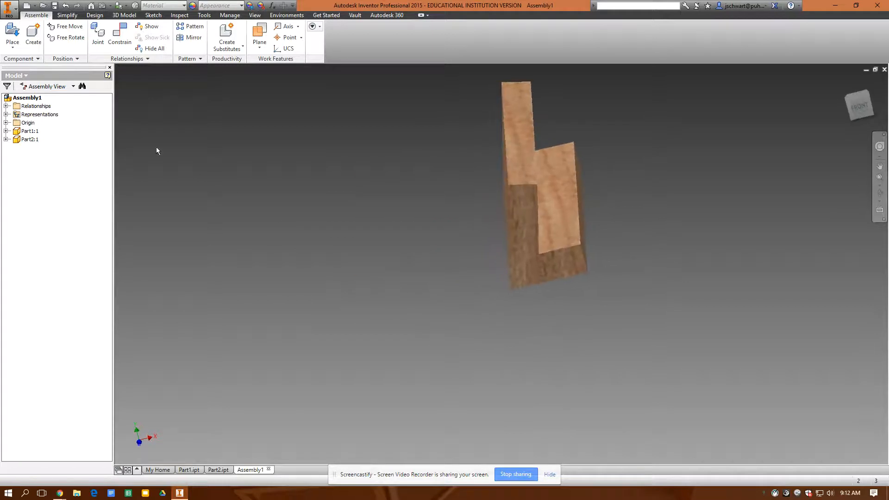
Save the assembly as Assembly1 in the New Zealand folder, continuing past the unavailable project location warning.
click(16, 16)
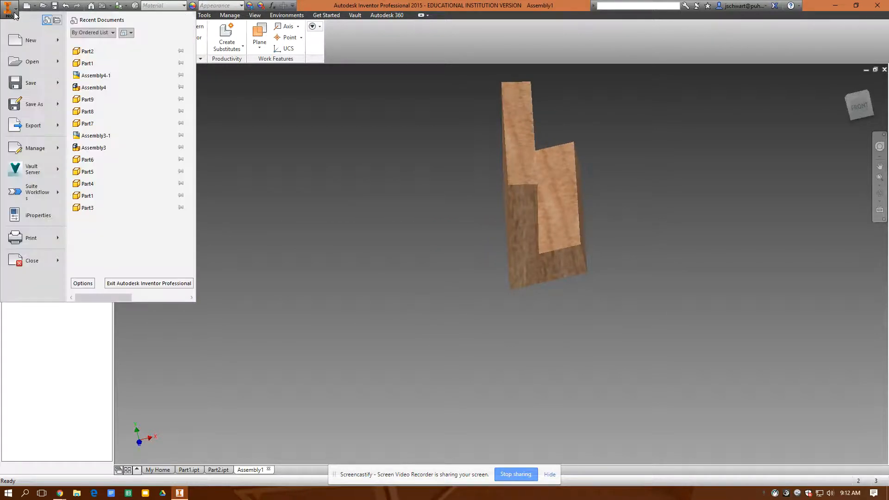
click(33, 105)
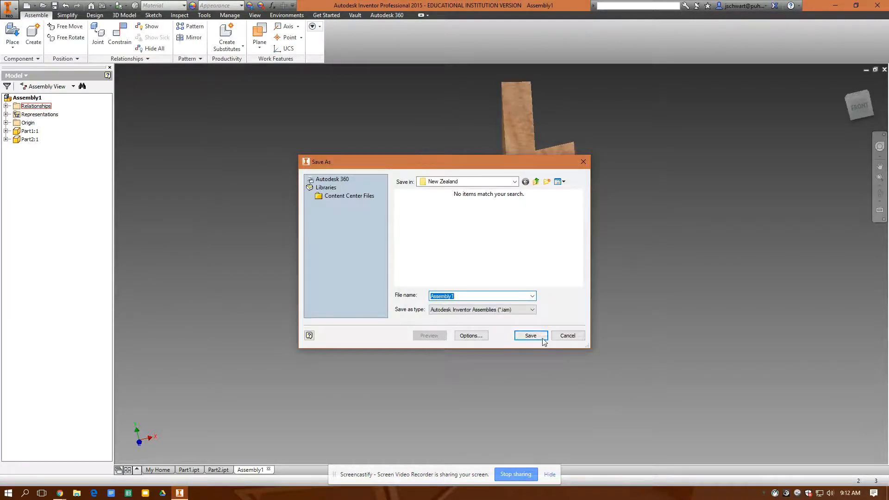
click(531, 336)
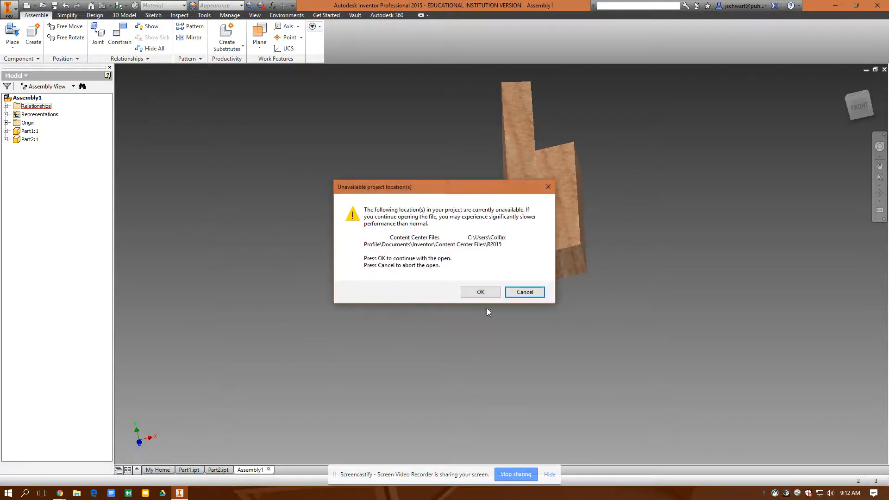
click(480, 292)
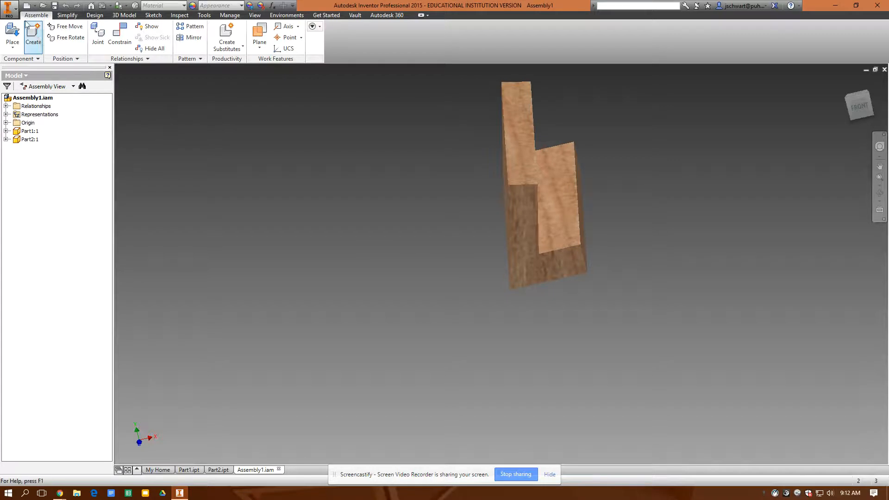
Create a new drawing from the Standard.dwg template, continuing past the unavailable project location warning.
click(13, 10)
click(24, 40)
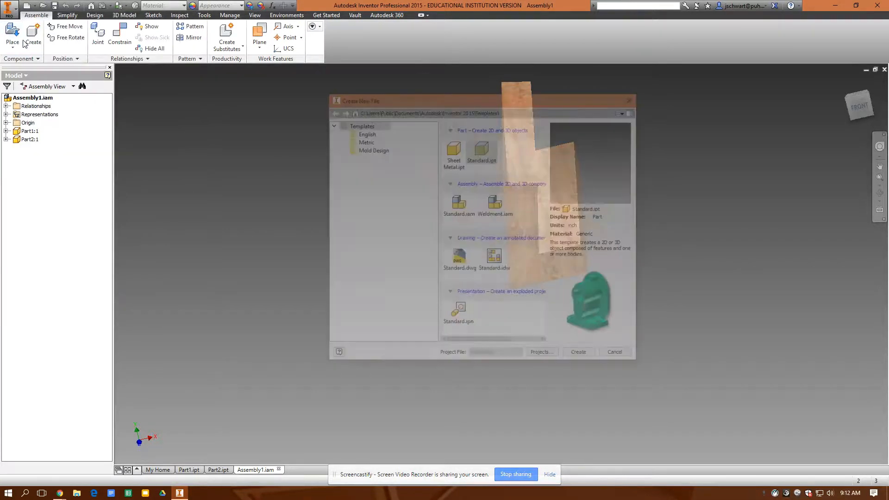
click(459, 259)
click(584, 355)
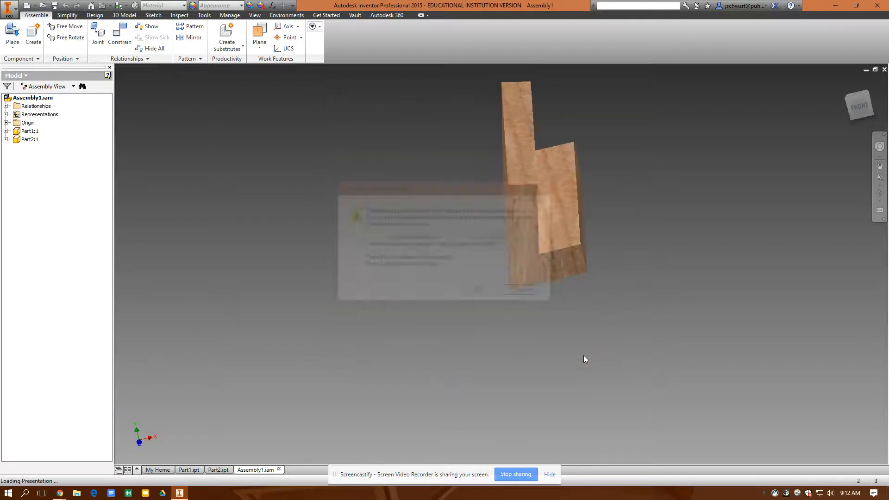
click(482, 292)
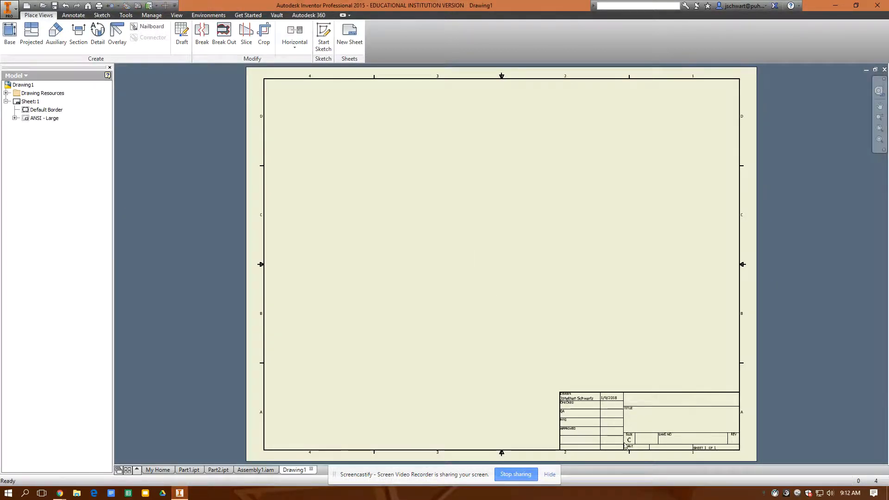
Add a sheet in the "A size, Landscape, 1 view" format, using the saved assembly as its component.
click(6, 93)
click(15, 102)
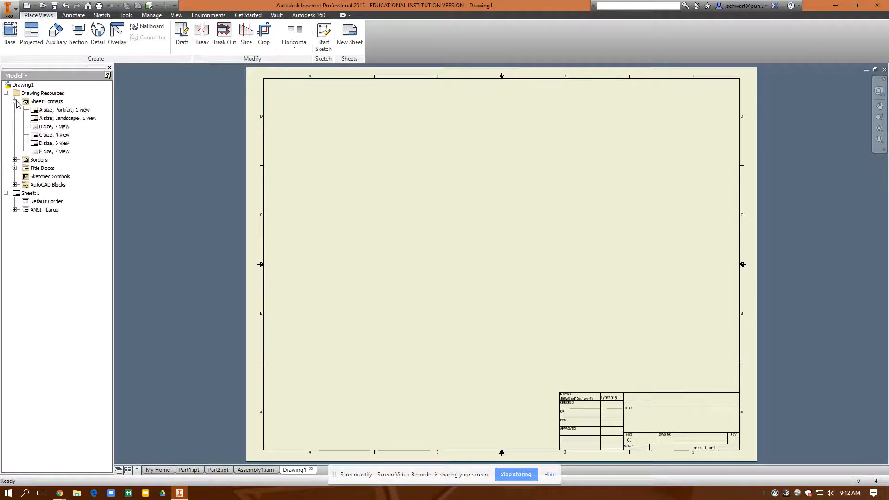
click(36, 121)
double_click(35, 120)
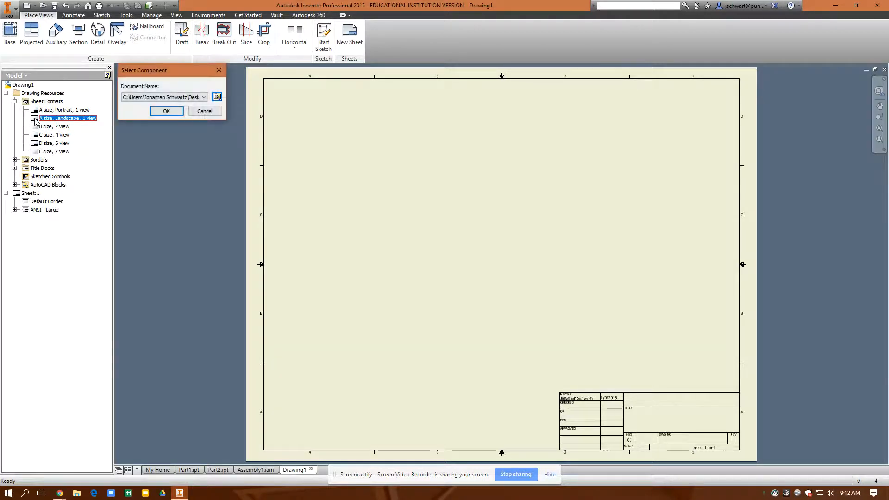
click(162, 111)
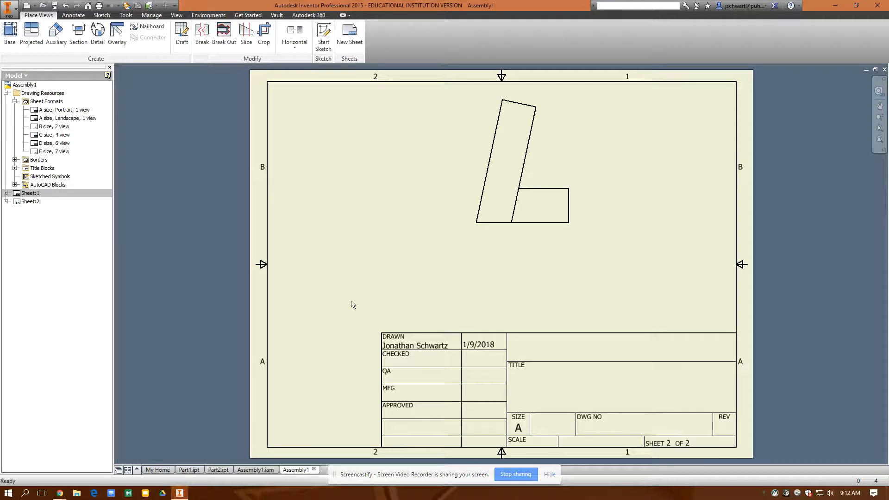
Delete the original C size sheet, Sheet:1, from the drawing.
right_click(19, 195)
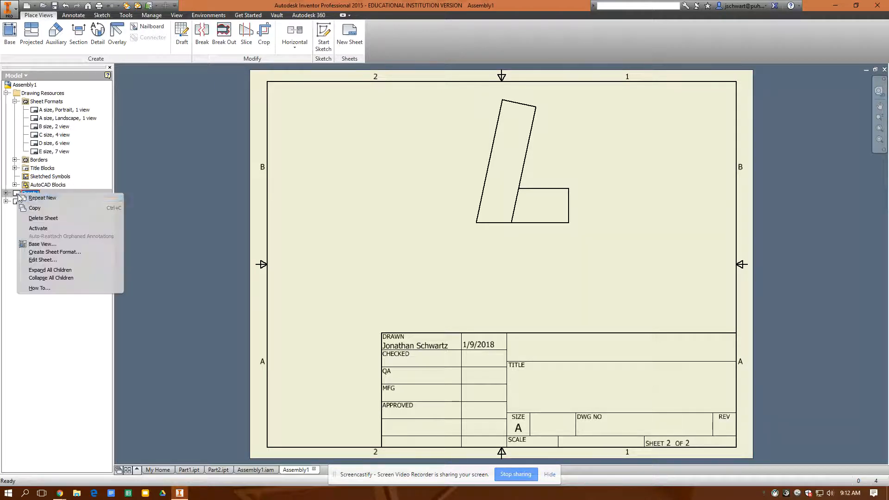
click(38, 219)
click(463, 260)
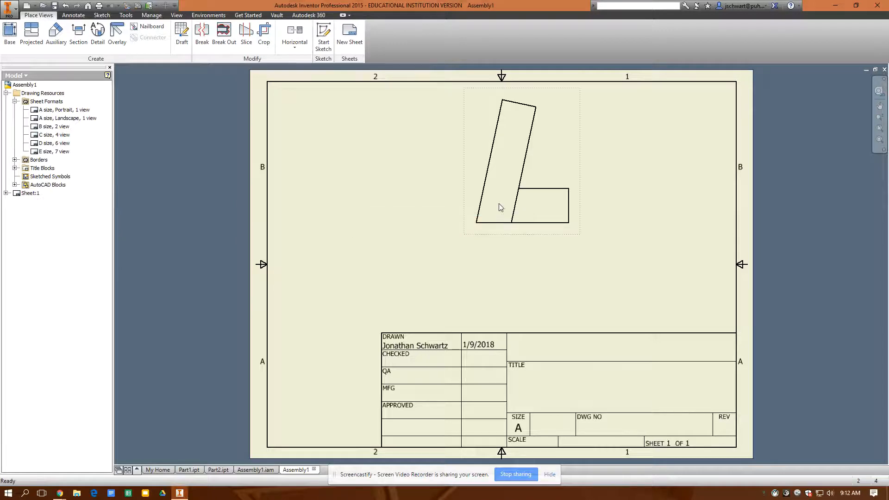
Delete the full-size end view that came with the A size sheet format.
drag(489, 234, 364, 291)
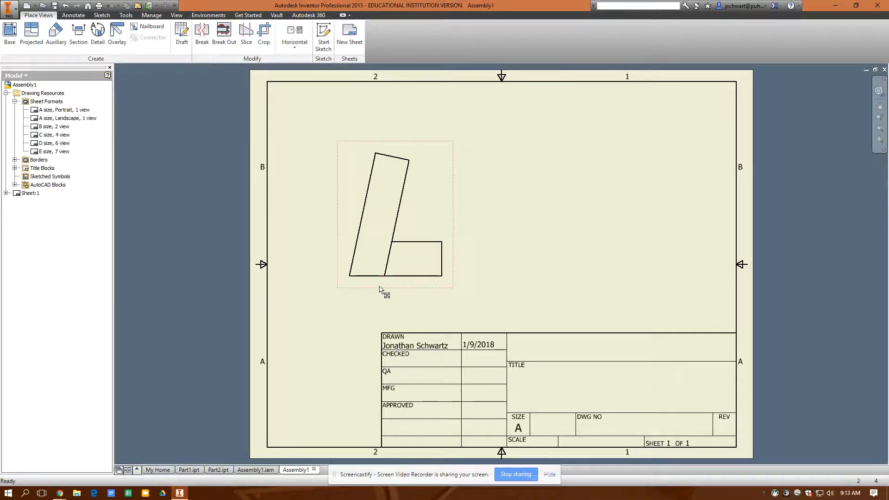
right_click(380, 290)
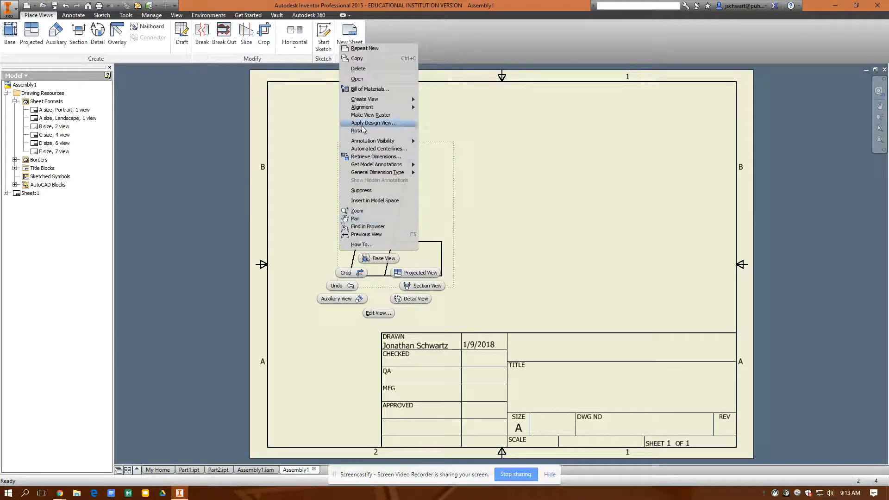
click(364, 70)
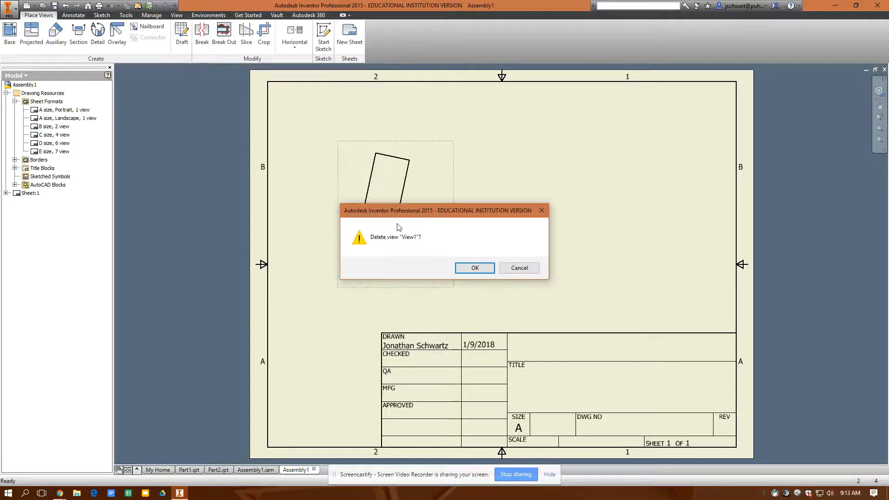
click(466, 269)
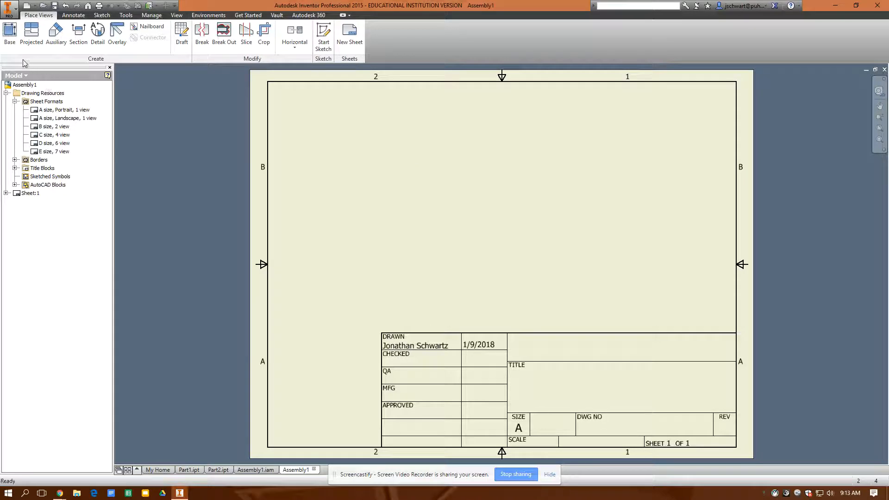
Place a base view of Assembly1.iam in Front orientation at 1:2 scale on the sheet, above the title block.
click(14, 35)
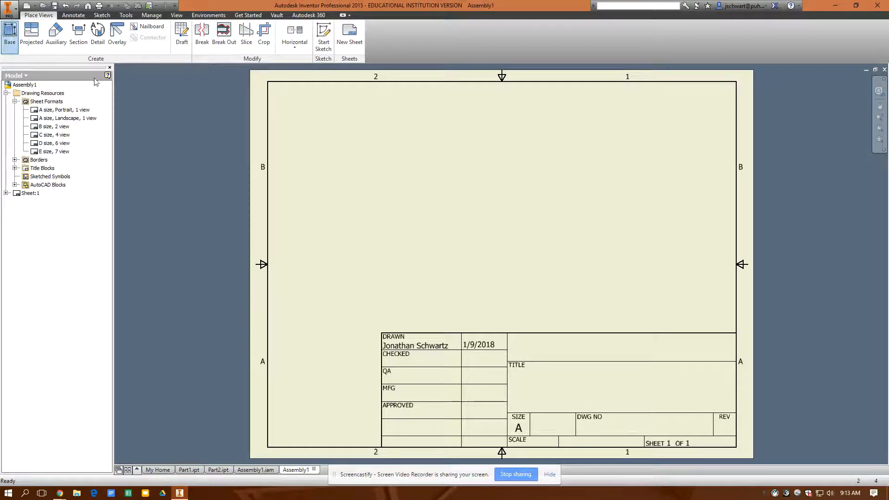
mouse_move(672, 45)
mouse_down()
mouse_move(343, 68)
mouse_move(304, 50)
mouse_move(267, 11)
mouse_up()
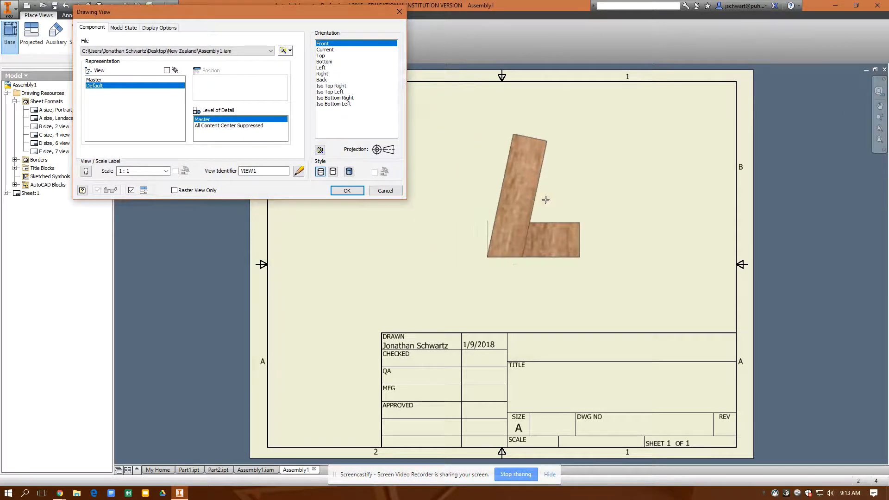
click(142, 171)
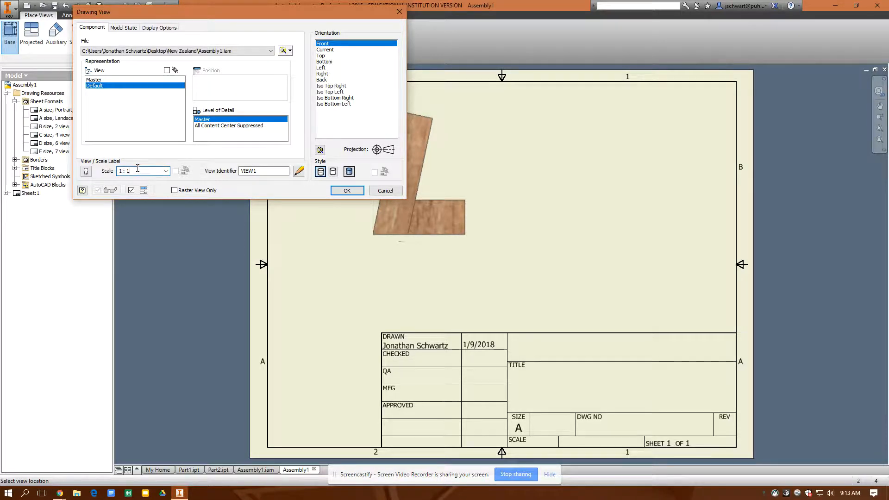
text(2)
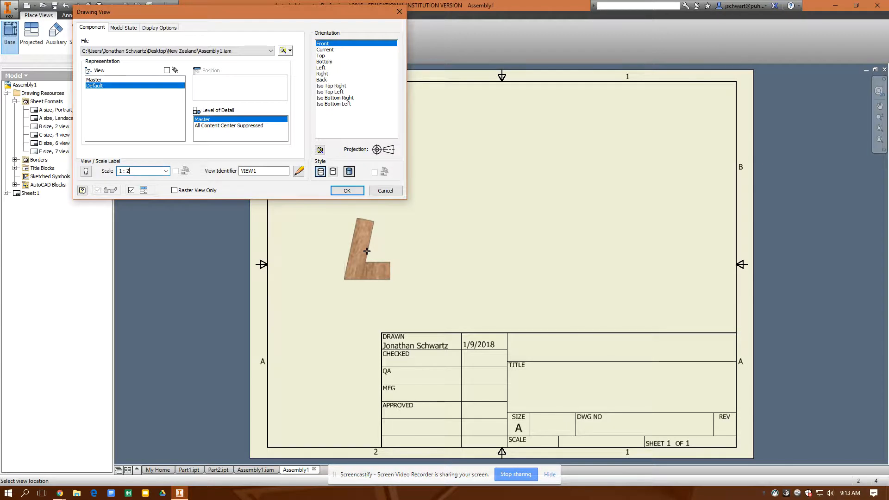
click(367, 251)
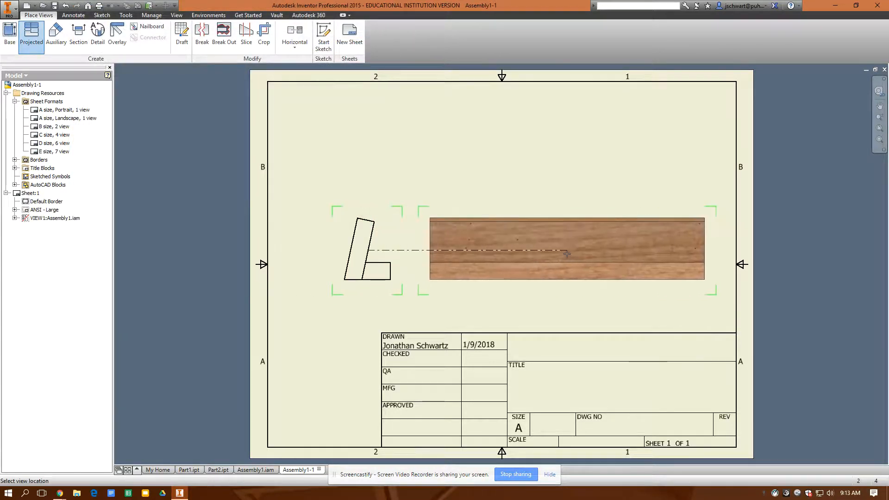
Create a projected view of the long side to the right of the base view.
click(578, 254)
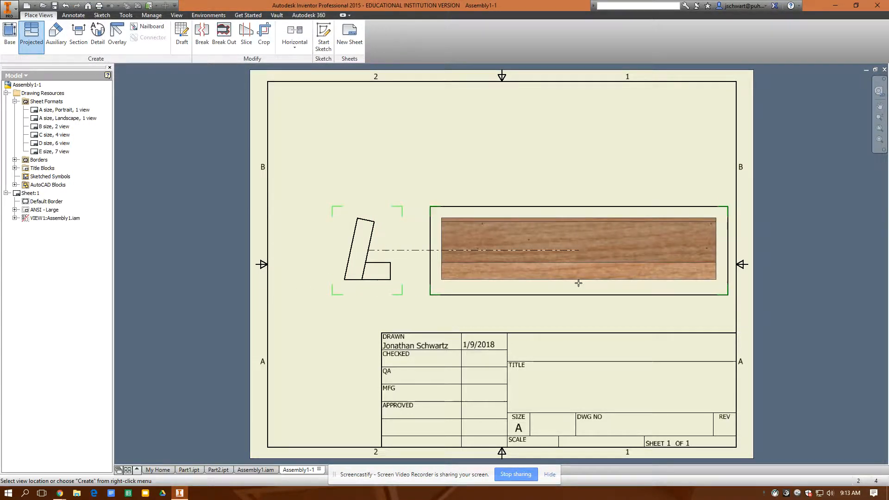
right_click(648, 288)
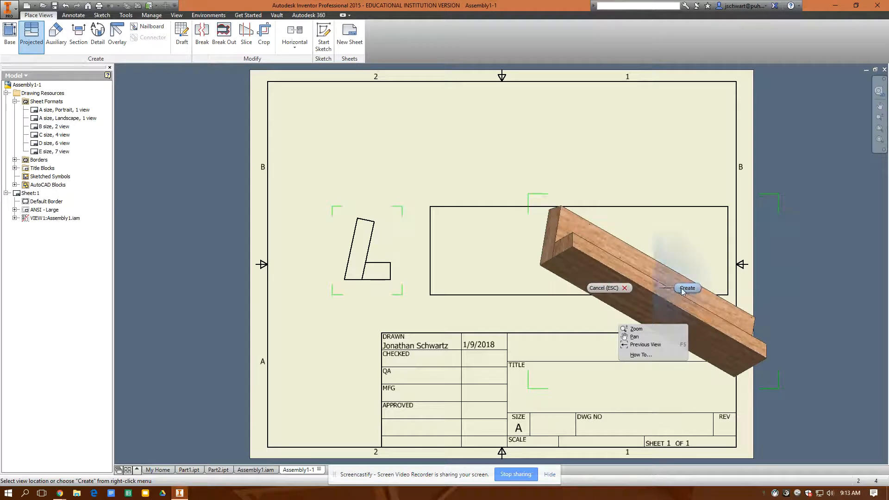
click(687, 289)
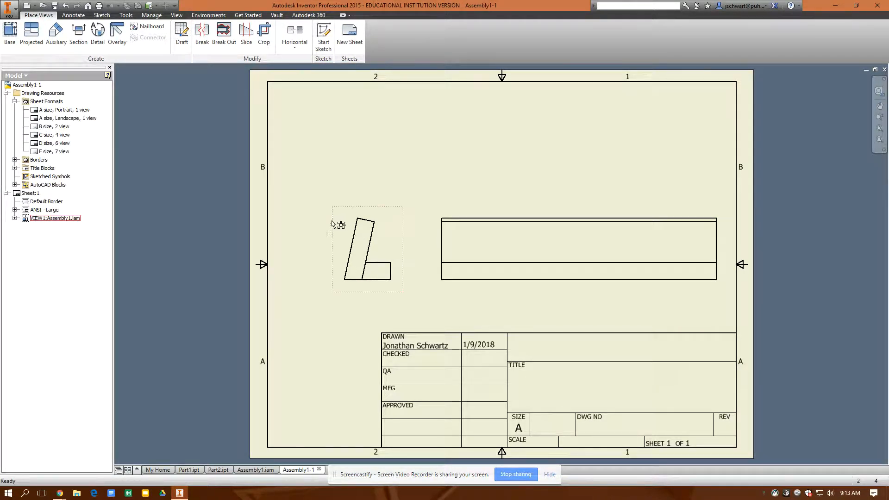
Swap the two views so the long side view sits on the left and the end view on the right.
mouse_move(330, 226)
mouse_down()
mouse_move(338, 234)
mouse_move(647, 238)
mouse_up()
drag(435, 255, 296, 248)
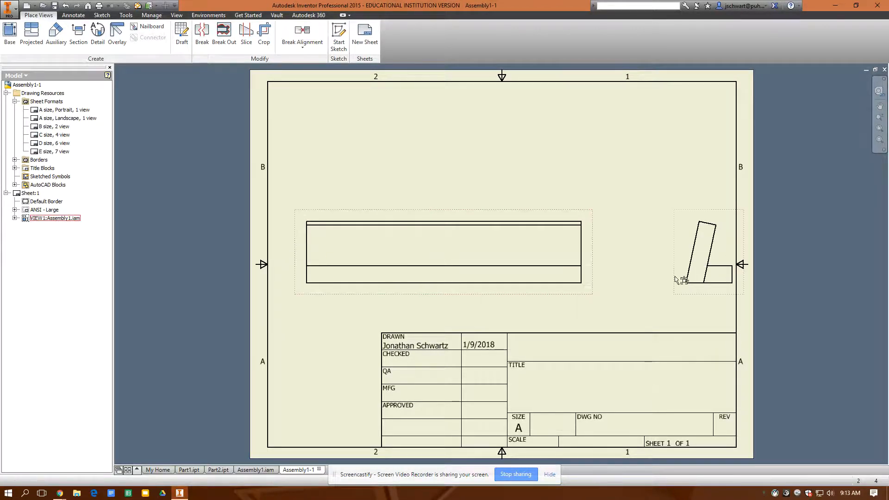
drag(674, 271, 636, 275)
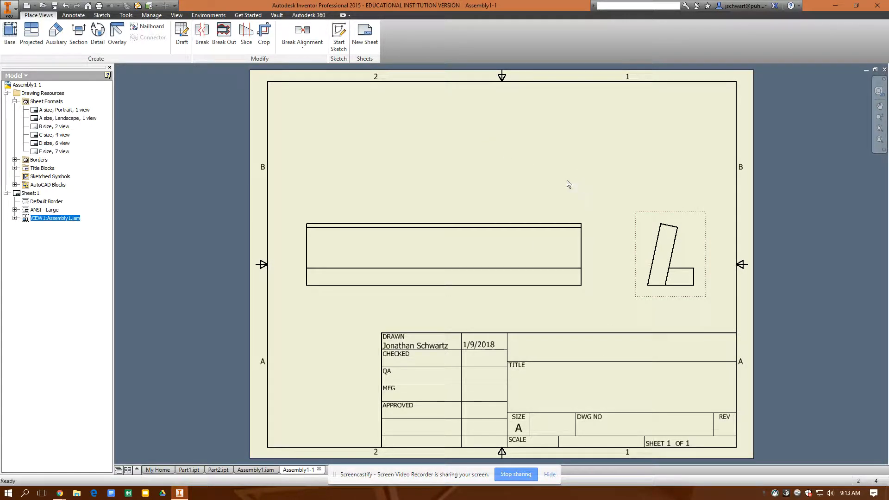
drag(427, 212, 424, 203)
Place a shaded Iso Top Left view of the assembly at 1:4 scale in the sheet's upper right corner.
right_click(311, 166)
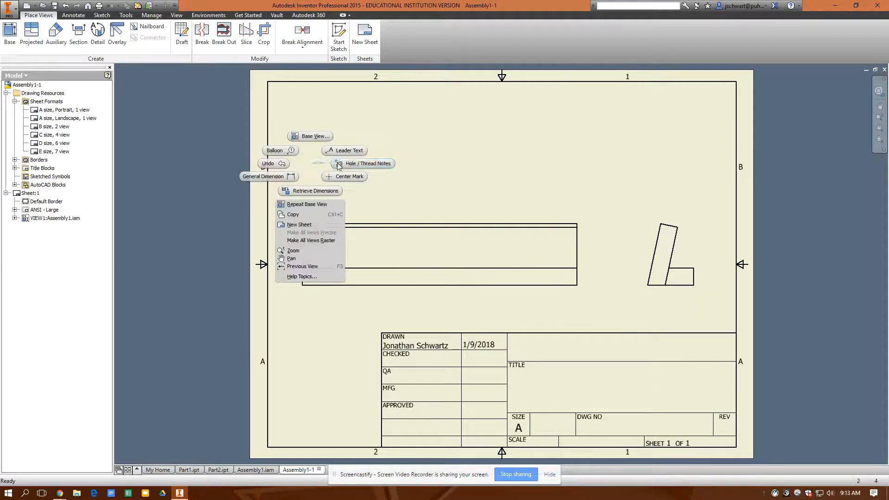
click(252, 95)
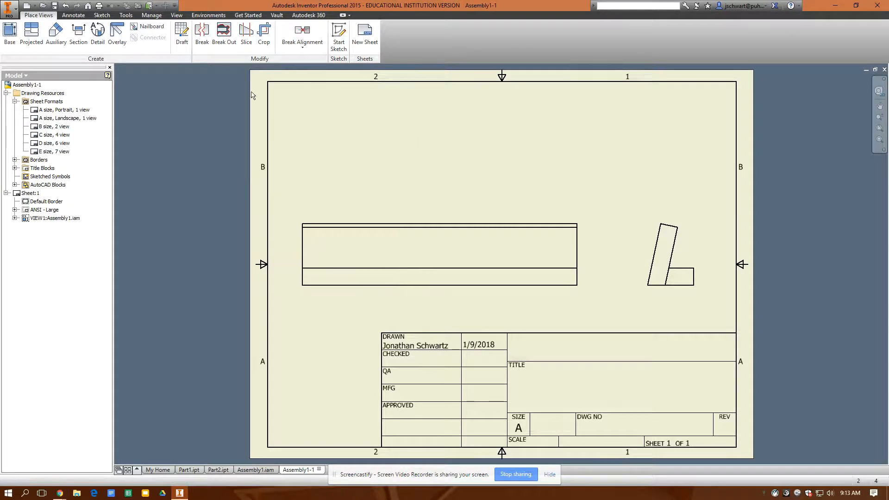
click(10, 37)
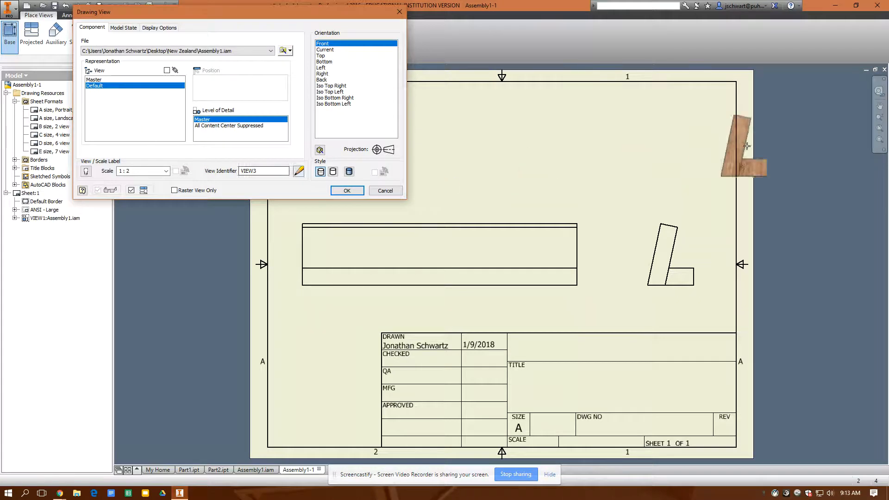
click(338, 86)
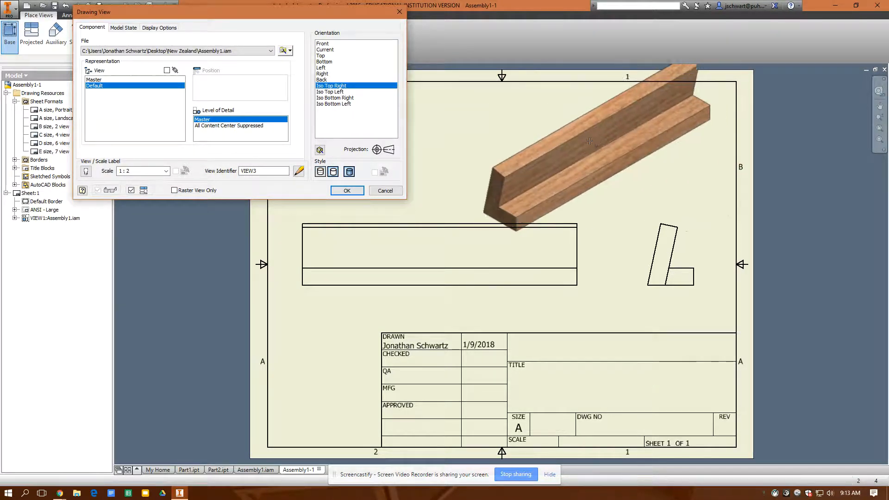
click(343, 92)
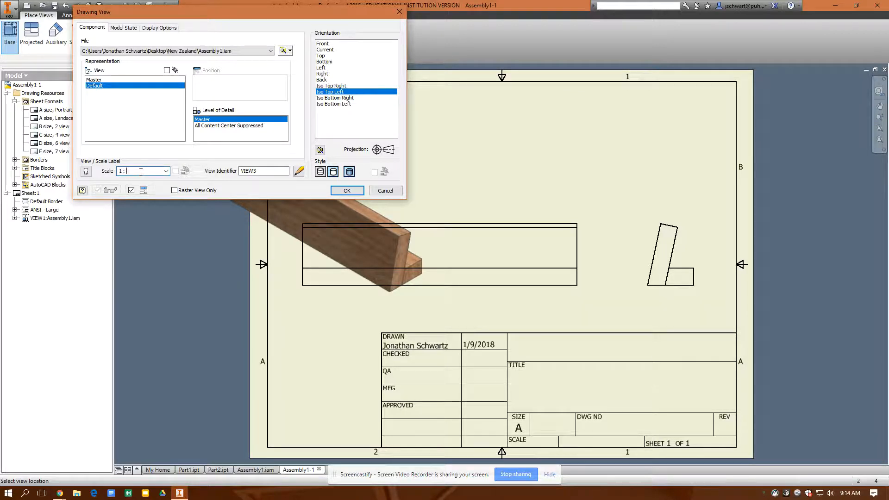
text(4)
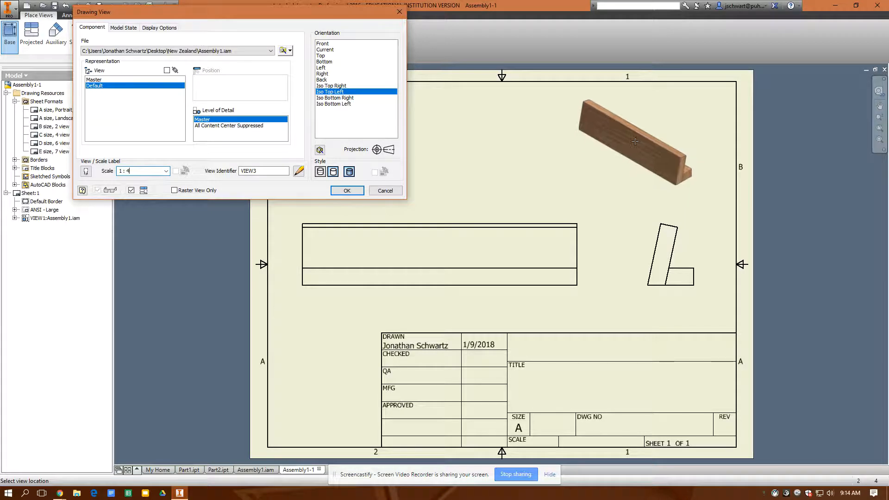
click(634, 141)
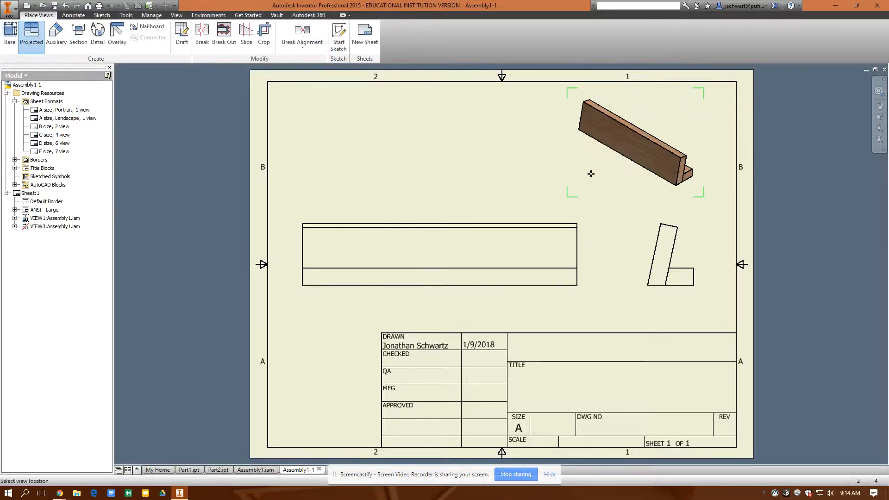
right_click(518, 178)
click(549, 175)
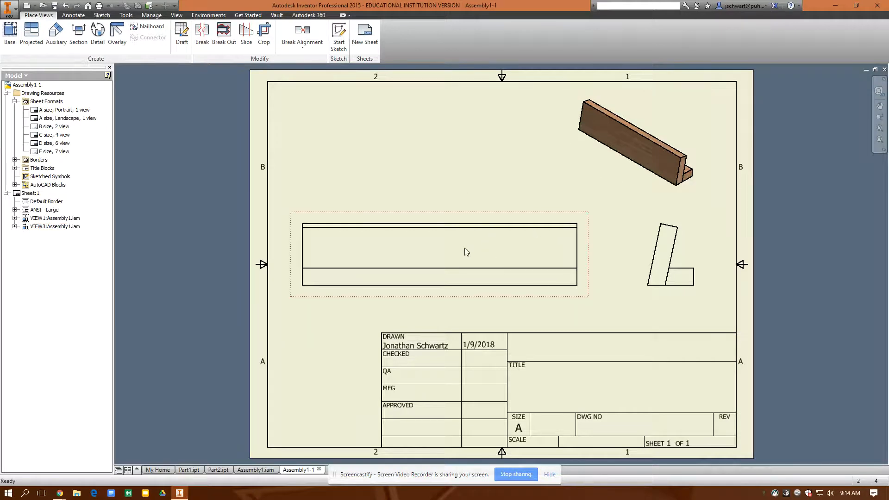
Add the text note "Desk Top Sign" in the blank title block cell above TITLE.
click(79, 15)
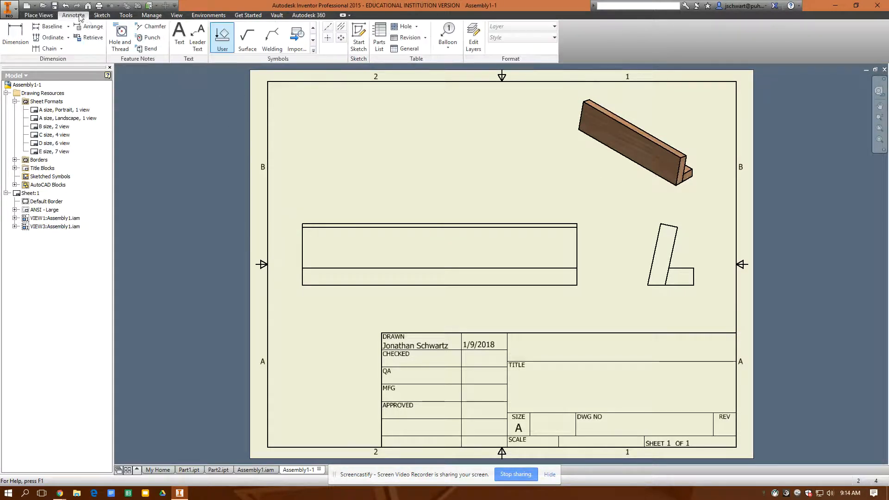
click(179, 43)
drag(515, 338, 634, 355)
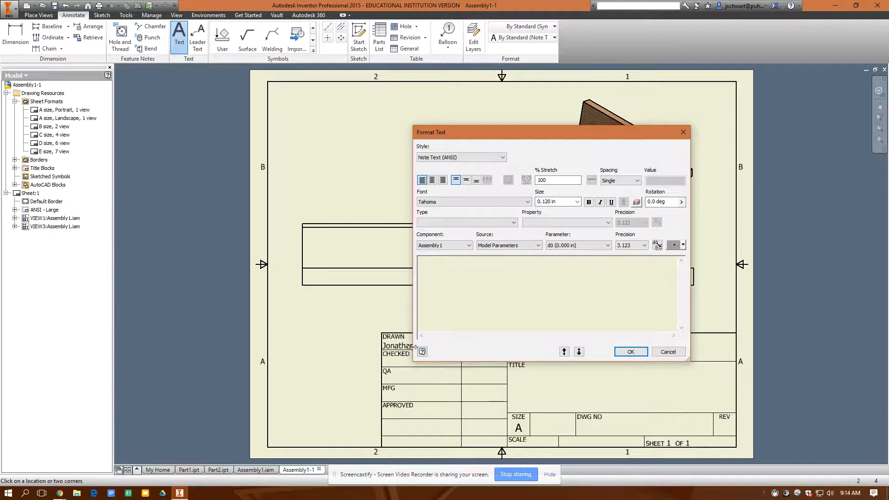
text(Desk Top Sign)
click(630, 353)
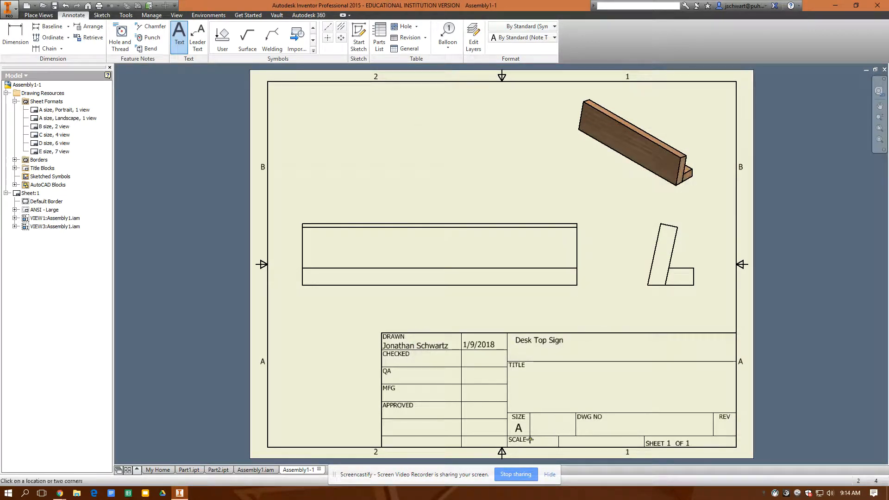
Fill in the title block's SCALE cell with the text 1:2 and the cell beside it with "Inches".
drag(554, 446, 554, 446)
text(1:2)
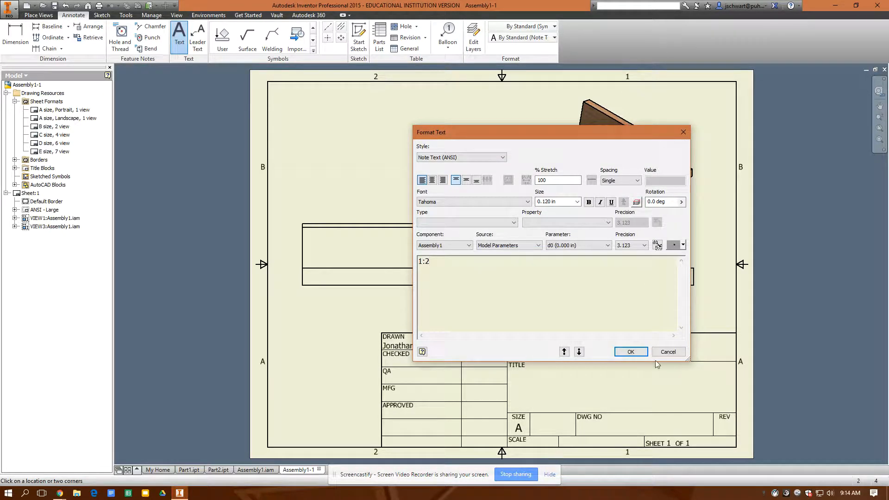
click(630, 352)
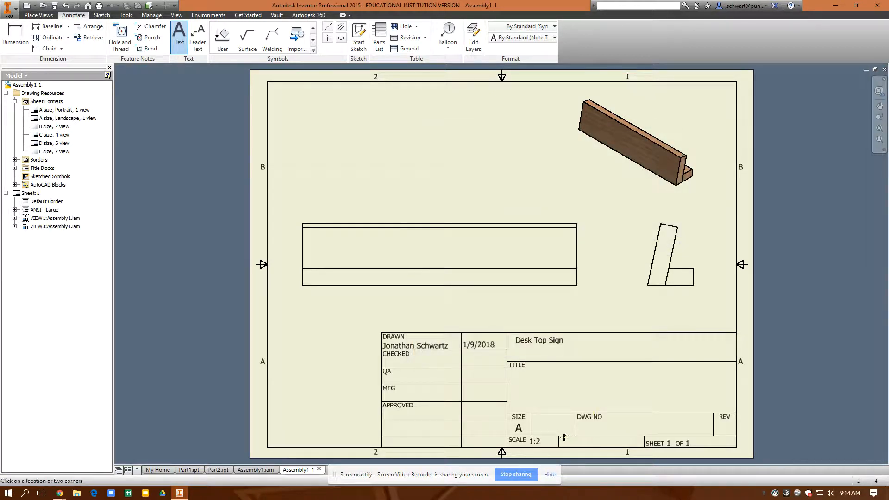
click(618, 447)
text(Inches)
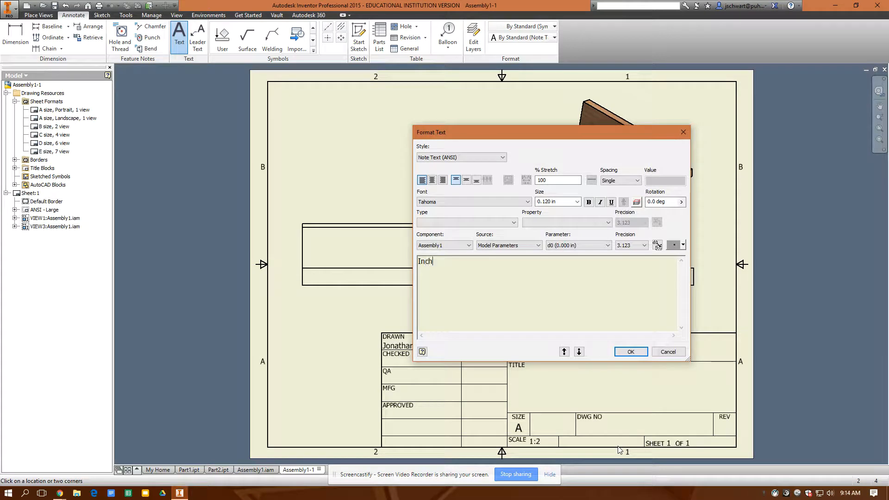
click(630, 351)
Move the "Desk Top Sign" text down into the TITLE cell of the title block.
click(551, 342)
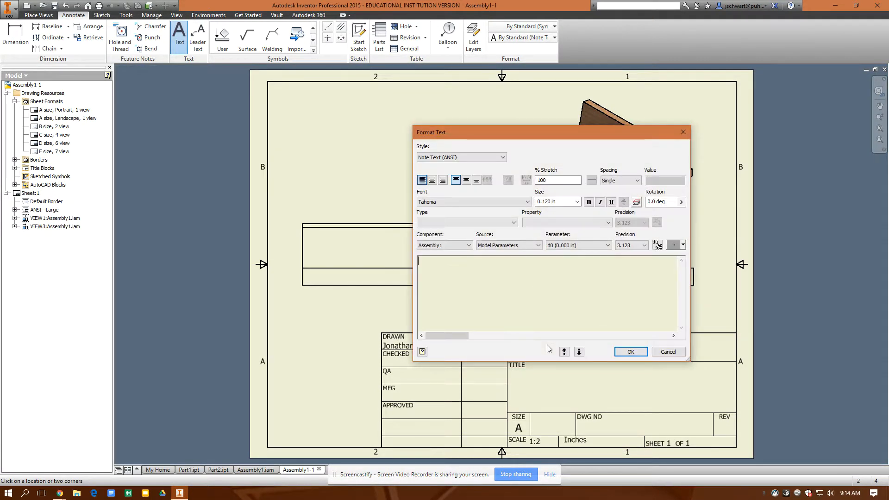
click(666, 352)
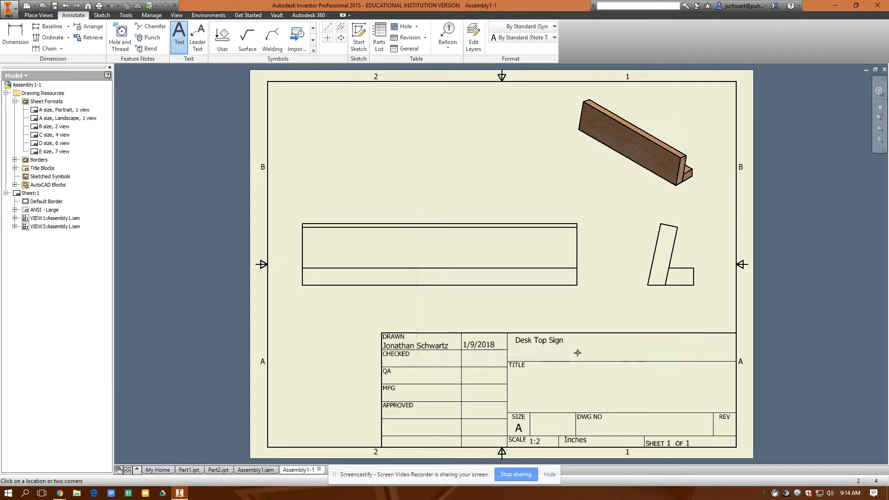
key(Escape)
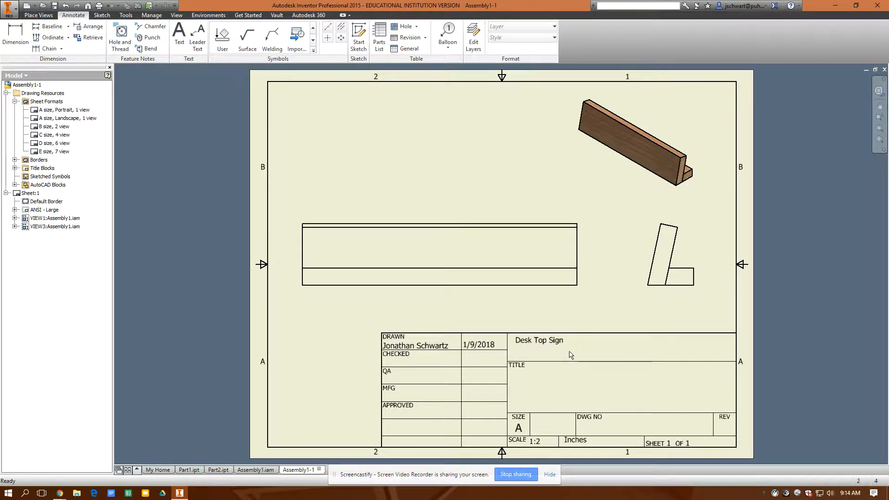
drag(559, 342, 561, 379)
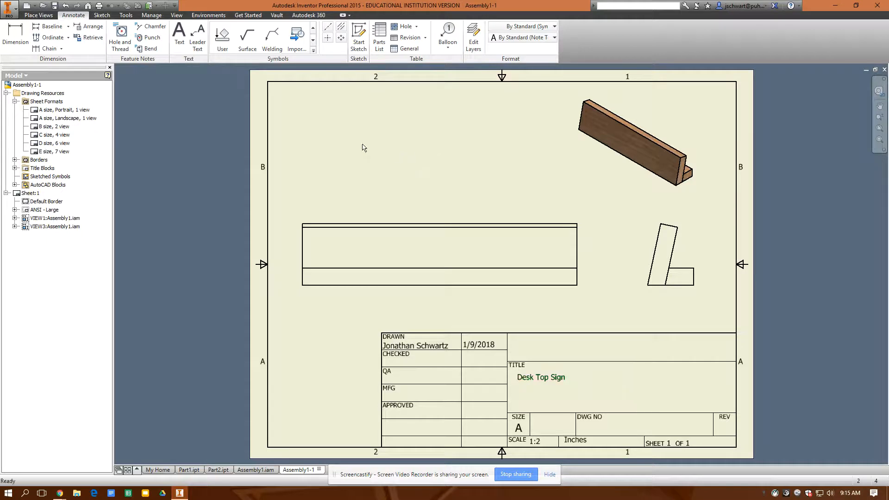
click(392, 155)
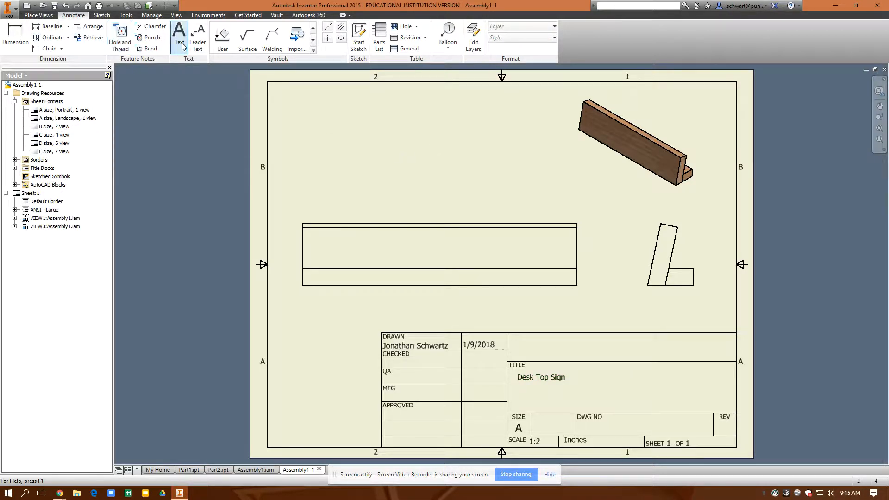
Dimension the overall length of the long side view, placing the dimension above it.
click(27, 39)
click(303, 225)
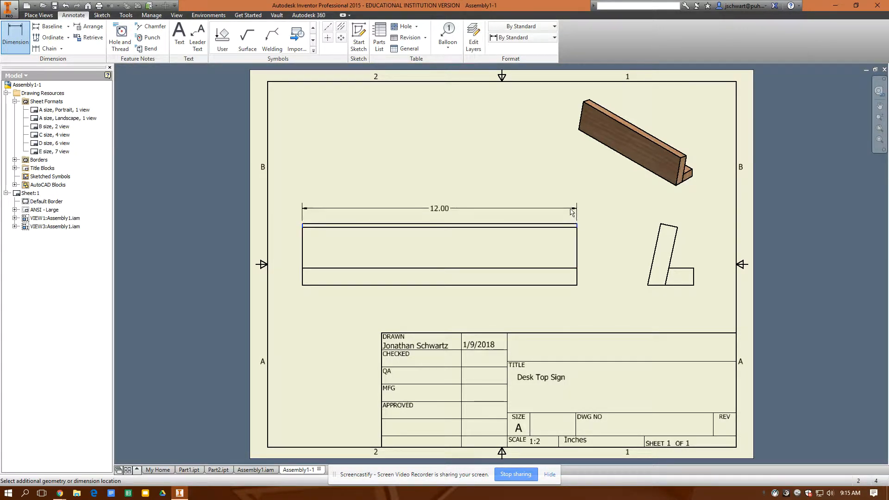
click(319, 206)
click(299, 230)
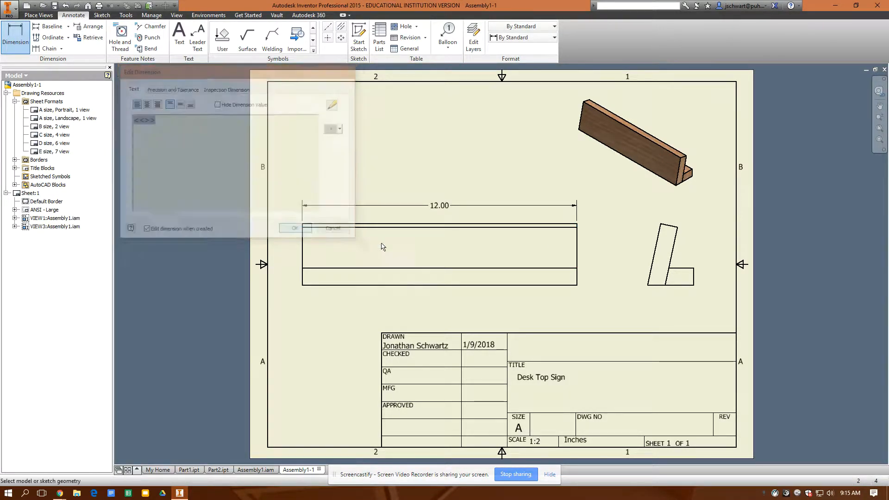
Add an angle dimension in the end view between the slanted board's inner edge and the bottom edge, placed inside the base board.
scroll(670, 284, down, 3)
scroll(671, 286, up, 10)
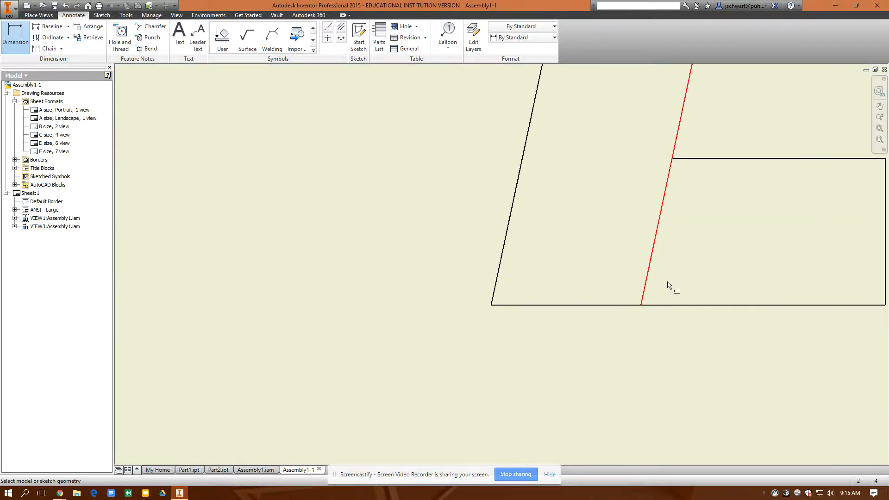
click(648, 259)
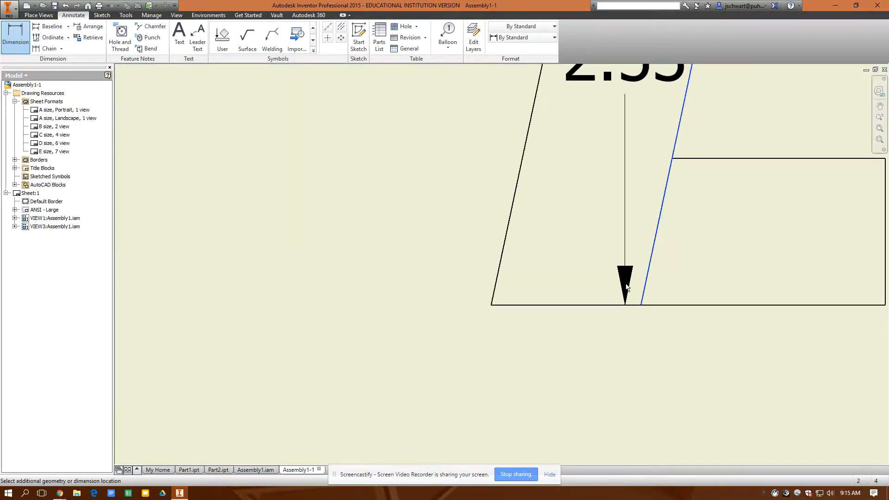
click(614, 306)
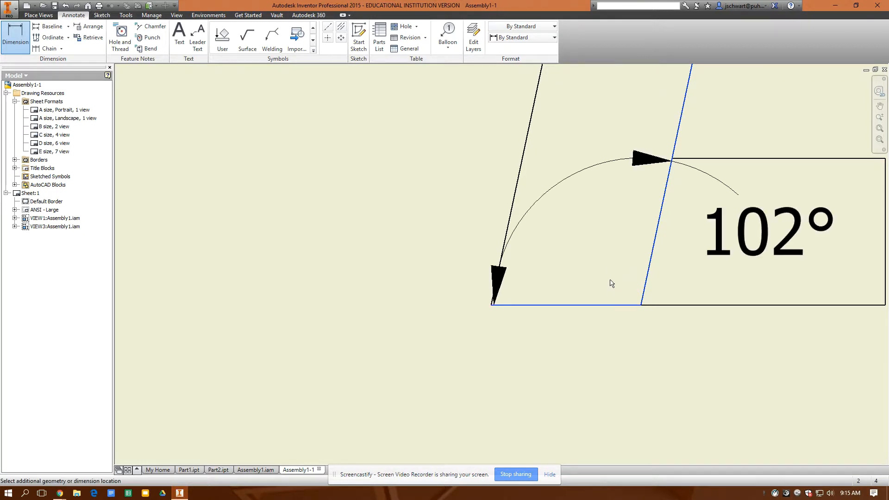
click(674, 221)
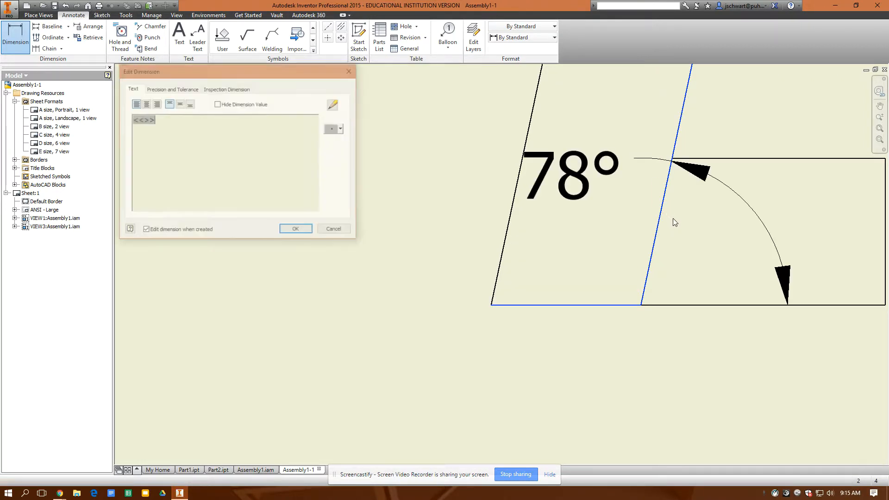
click(297, 231)
Dimension the vertical distance from the second line below the long side view's top to the base board's upper edge, beside the view.
scroll(332, 230, down, 5)
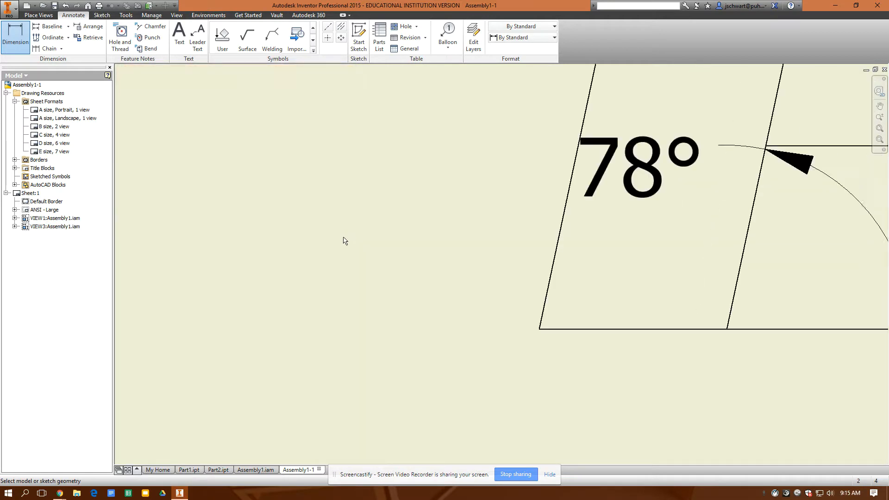
scroll(345, 264, down, 4)
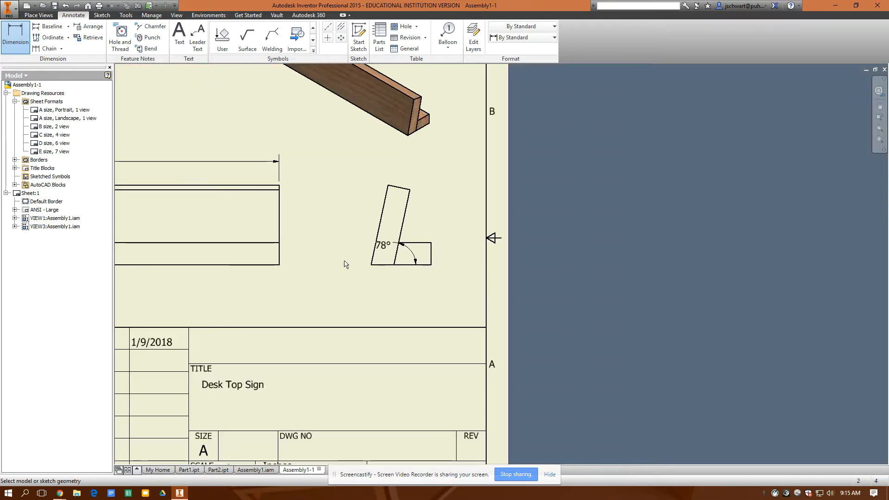
middle_drag(345, 264, 528, 262)
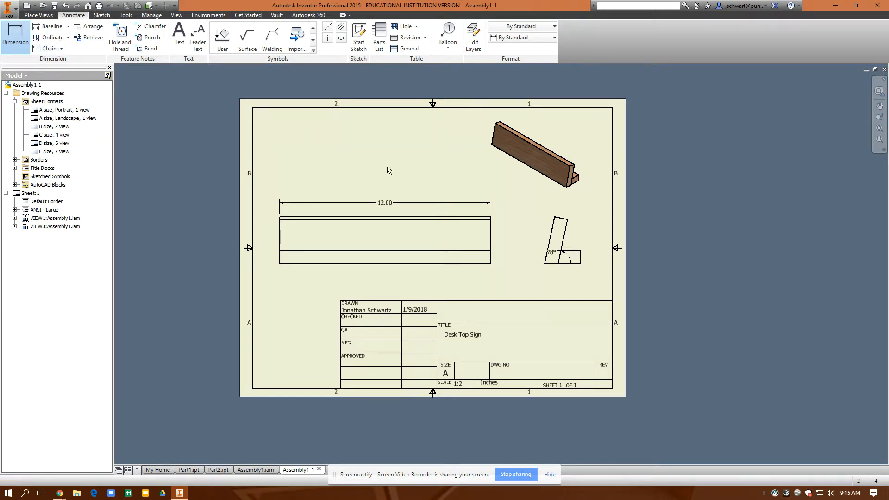
click(491, 221)
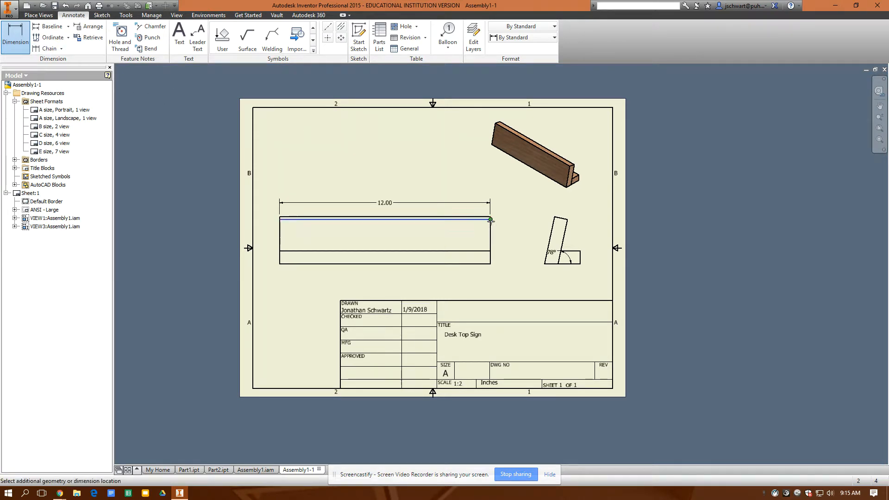
click(500, 251)
click(295, 230)
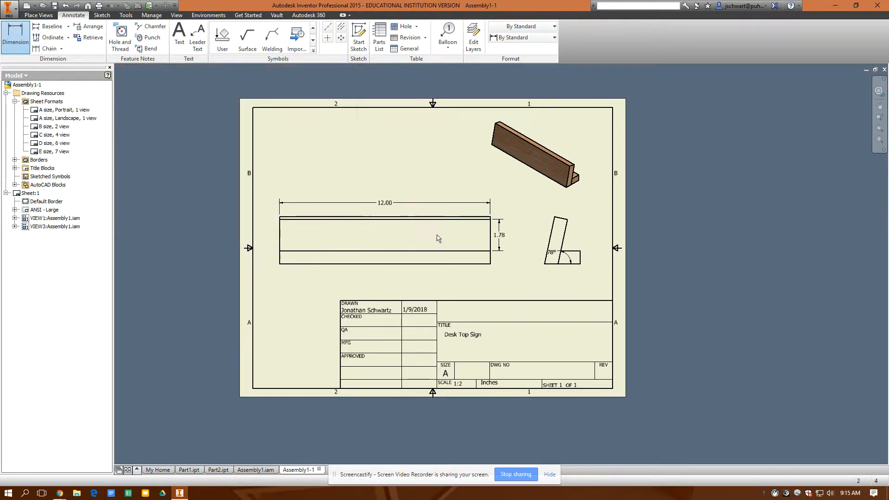
Dimension the overall height of the long side view, placing it outside the existing vertical dimension.
click(491, 217)
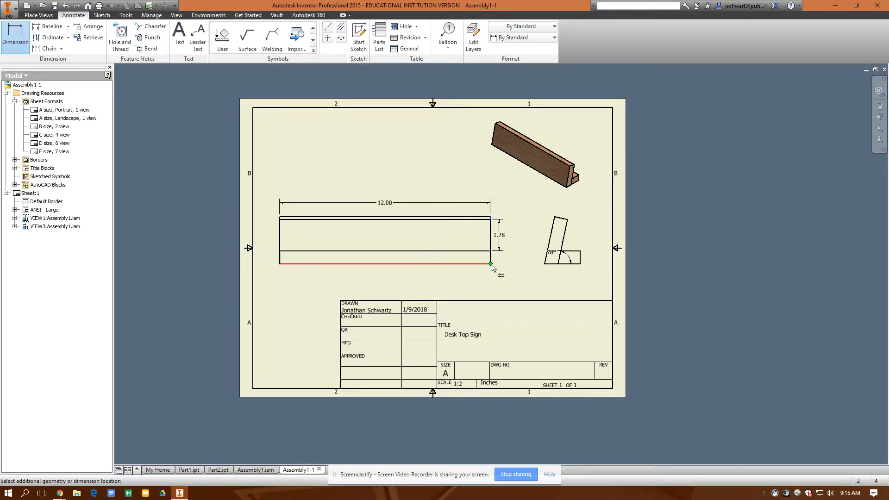
click(490, 264)
click(519, 264)
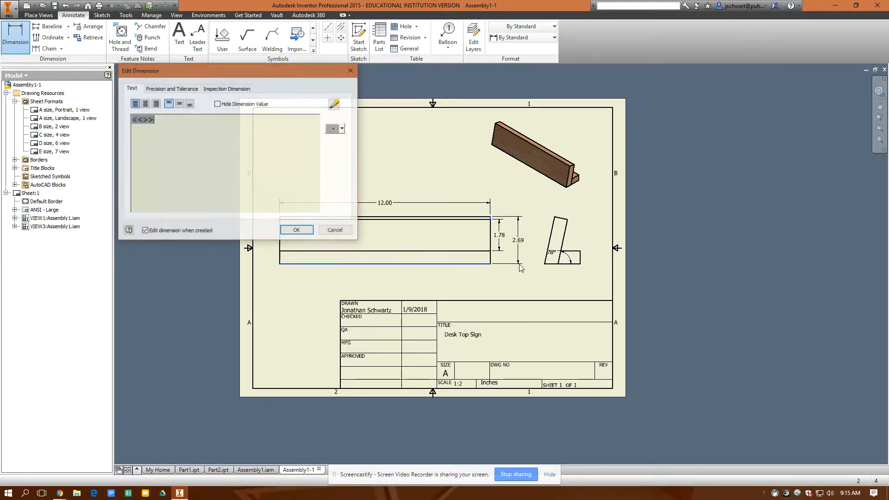
click(305, 231)
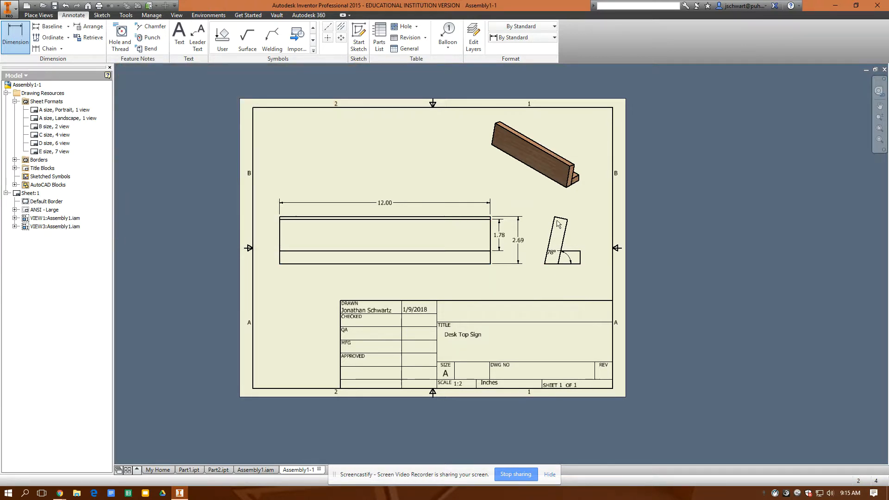
Add an aligned dimension for the slanted board's outer edge in the end view, parallel to that edge.
click(545, 263)
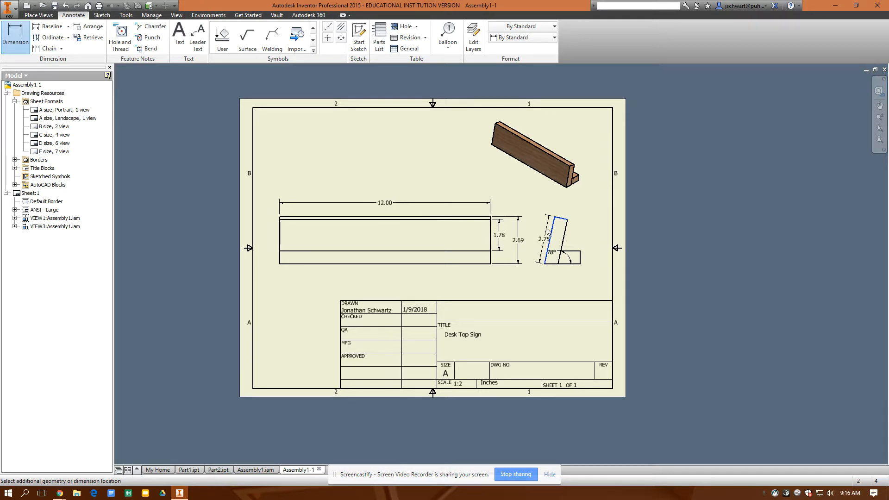
click(547, 232)
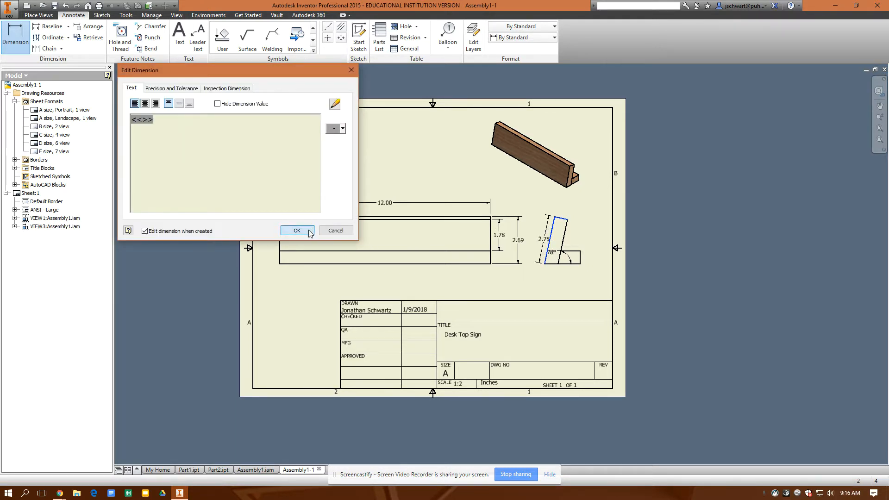
click(297, 230)
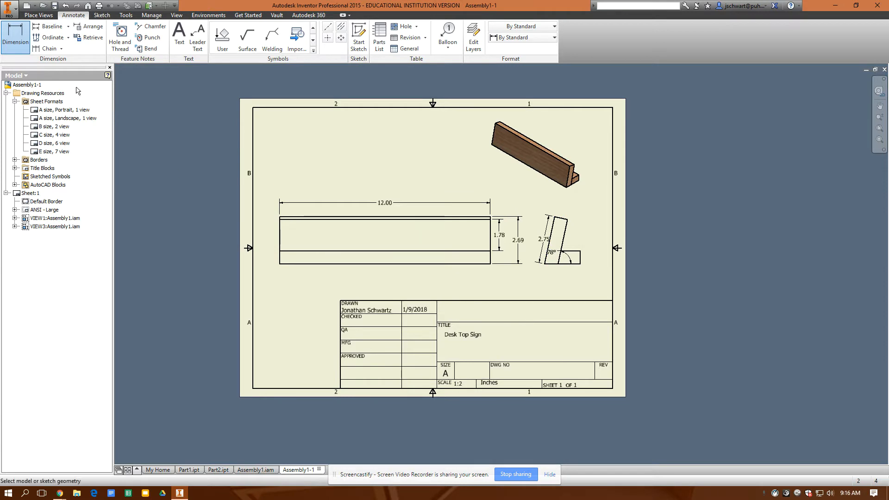
click(24, 41)
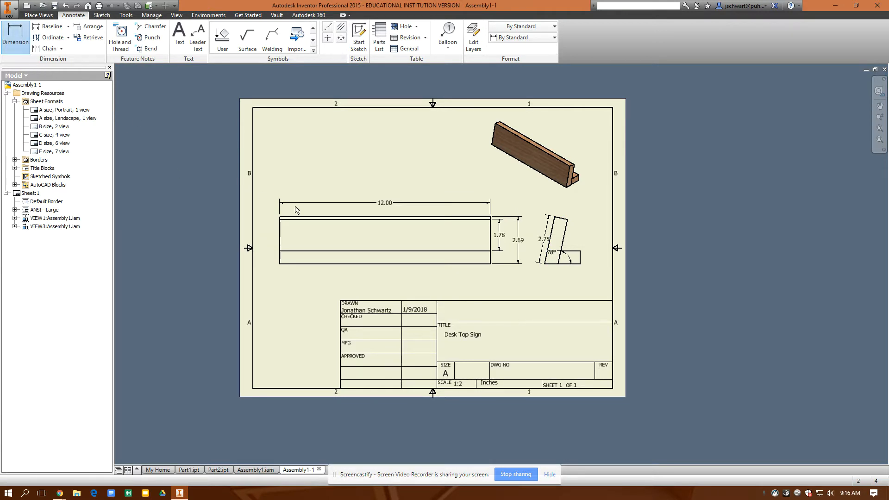